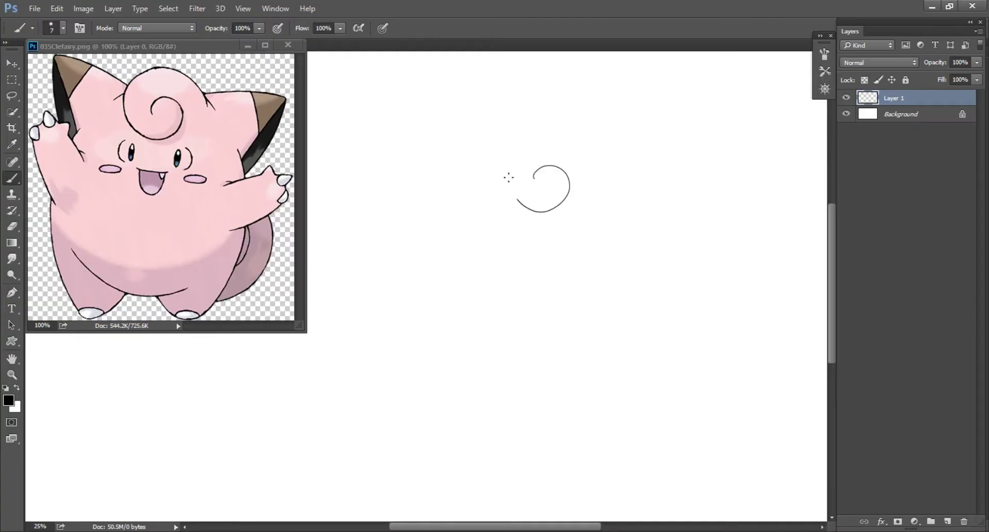
- Extend the forehead swirl on Layer 1 with an outer loop at brush size 7
left_click_drag(509, 177, 596, 176)
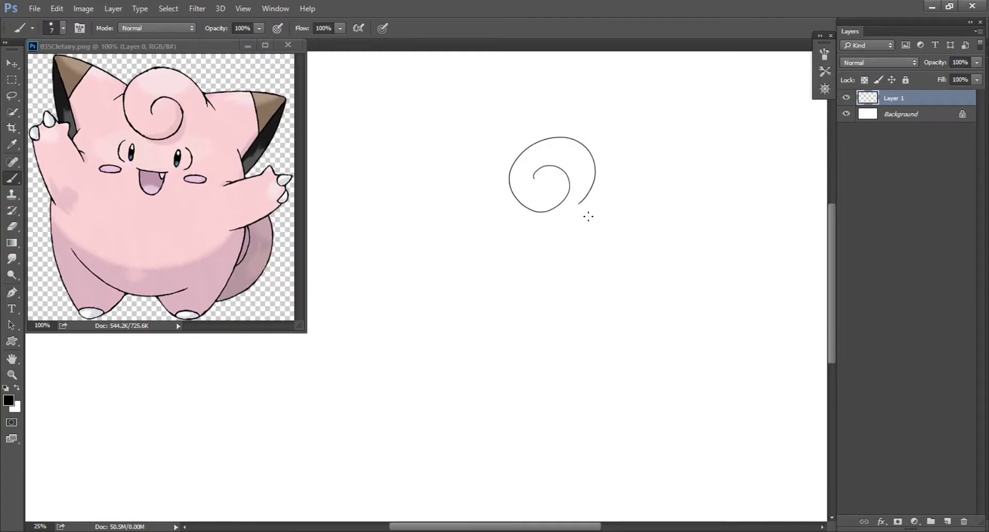
- Remove the stray strokes beside the swirl and add a new Layer 2 for the outline
key("e")
key("b")
key("ctrl+alt+z")
key("ctrl+alt+z")
key("ctrl+shift+n")
key("Return")
- Draw the left ear's outer curve and the top of the right ear
left_click_drag(454, 109, 536, 168)
key("ctrl+z")
mouse_move(453, 114)
left_mouse_down()
mouse_move(539, 178)
mouse_move(518, 153)
left_mouse_up()
key("e")
key("b")
mouse_move(593, 156)
left_mouse_down()
mouse_move(677, 133)
mouse_move(638, 241)
left_mouse_up()
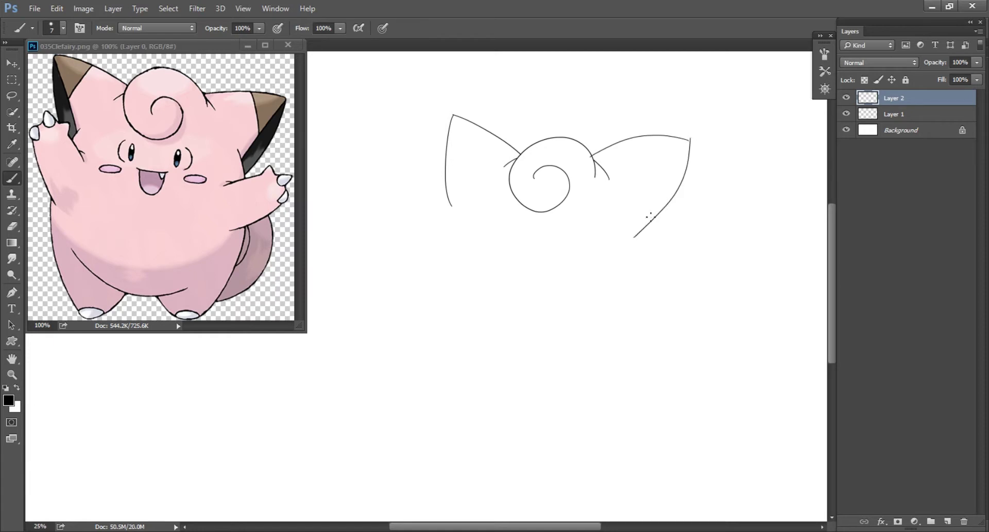
- Draw the right and left sides of the round body down from the ears
key("e")
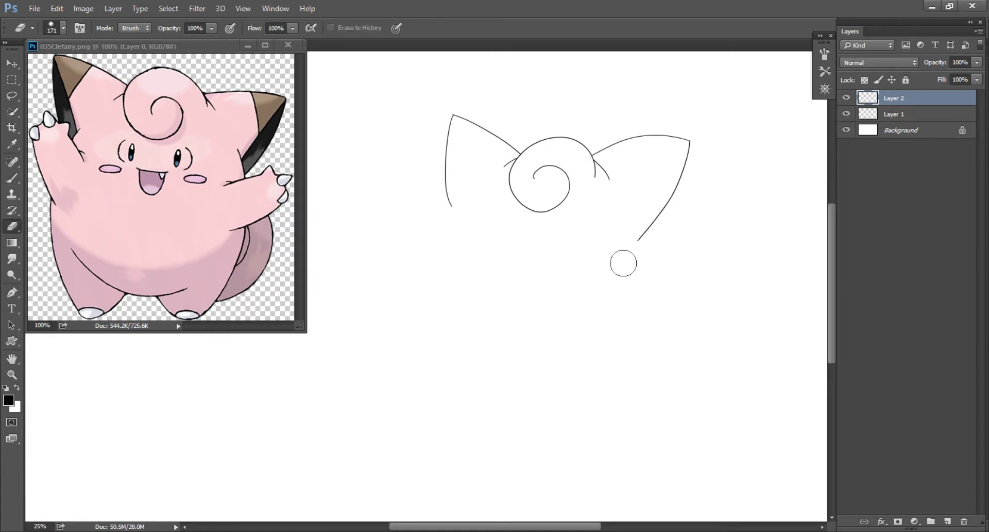
key("b")
key("e")
mouse_move(638, 240)
left_mouse_down()
mouse_move(645, 228)
mouse_move(609, 455)
left_mouse_up()
key("b")
left_click_drag(463, 194, 418, 343)
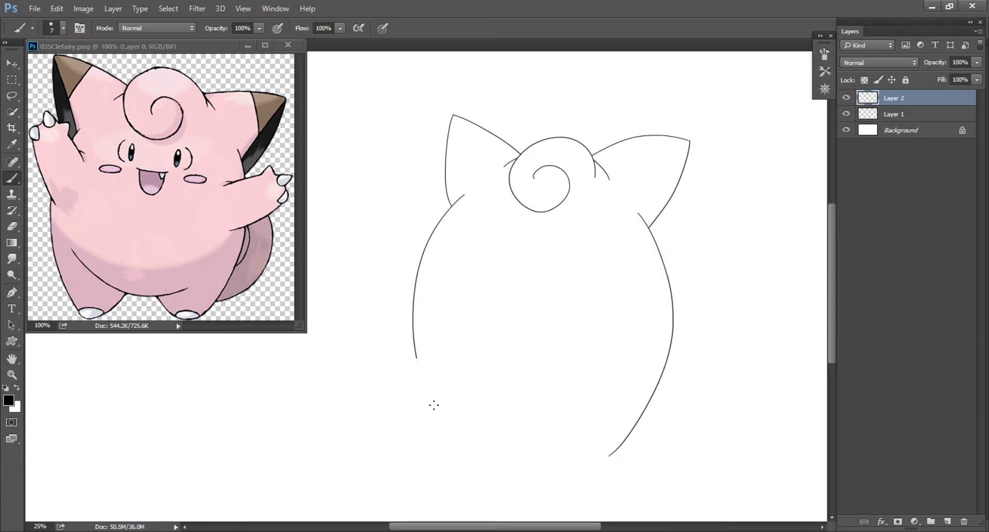
- Redraw the left side of the body as a longer curve down to the feet
key("ctrl+z")
mouse_move(463, 193)
left_mouse_down()
mouse_move(418, 343)
mouse_move(457, 456)
left_mouse_up()
key("ctrl+z")
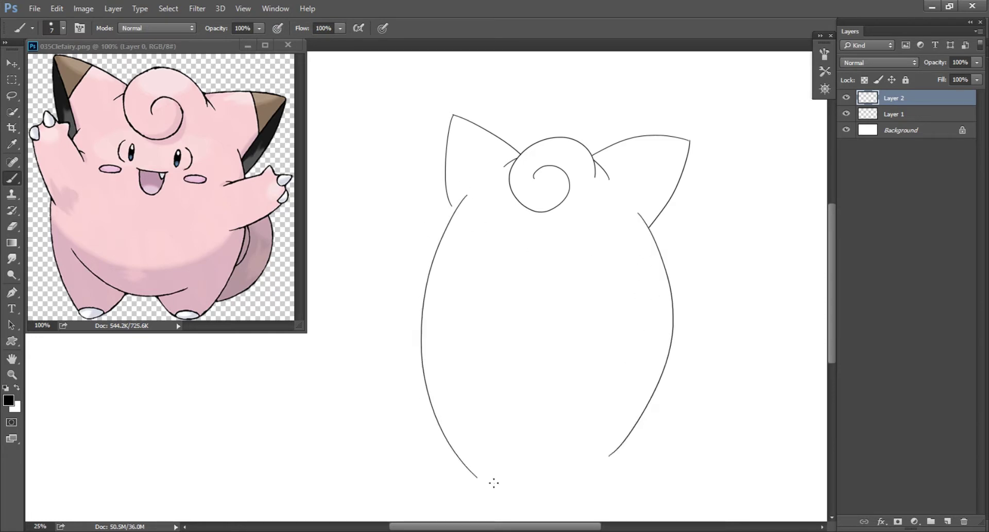
key("e")
key("b")
- Draw the belly curve and the left leg down to its foot
left_click_drag(481, 394, 632, 404)
key("ctrl+z")
left_click_drag(470, 367, 611, 404)
key("ctrl+z")
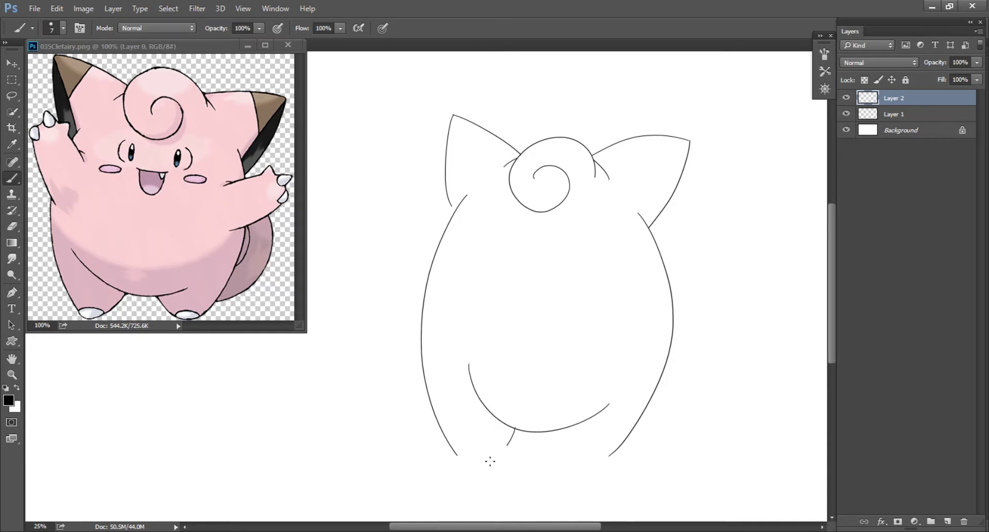
key("ctrl+z")
mouse_move(511, 428)
left_mouse_down()
mouse_move(477, 465)
mouse_move(459, 461)
mouse_move(478, 462)
left_mouse_up()
- Erase the left leg's overhang and touch up the leg lines
key("e")
key("b")
key("e")
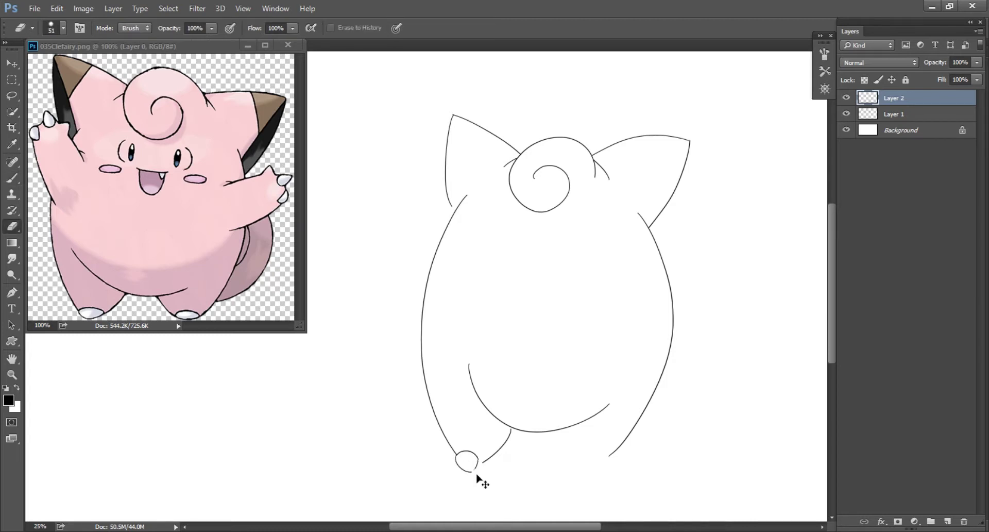
key("b")
key("e")
key("b")
key("e")
key("b")
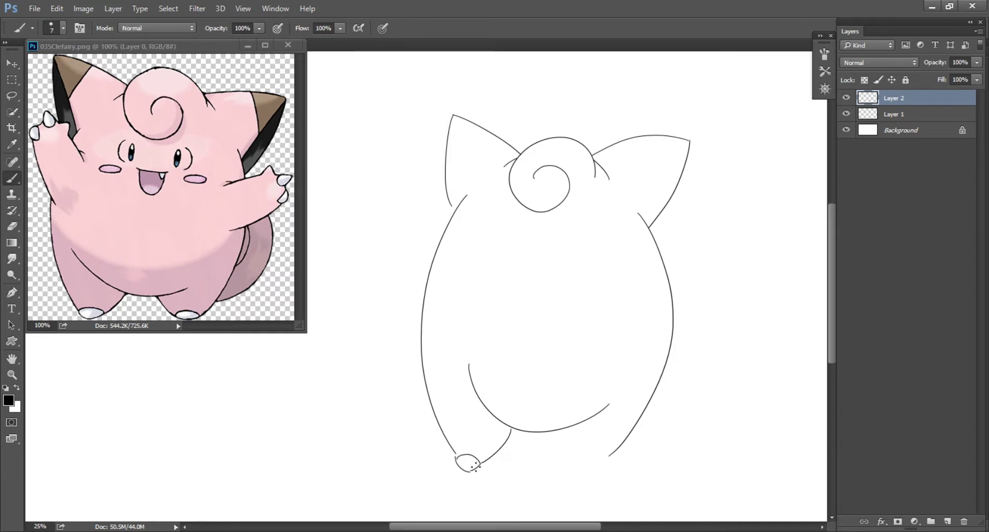
- Draw the right foot's curve and add a new Layer 3 for the face
key("e")
left_click_drag(591, 456, 609, 454)
key("b")
key("ctrl+shift+n")
key("Return")
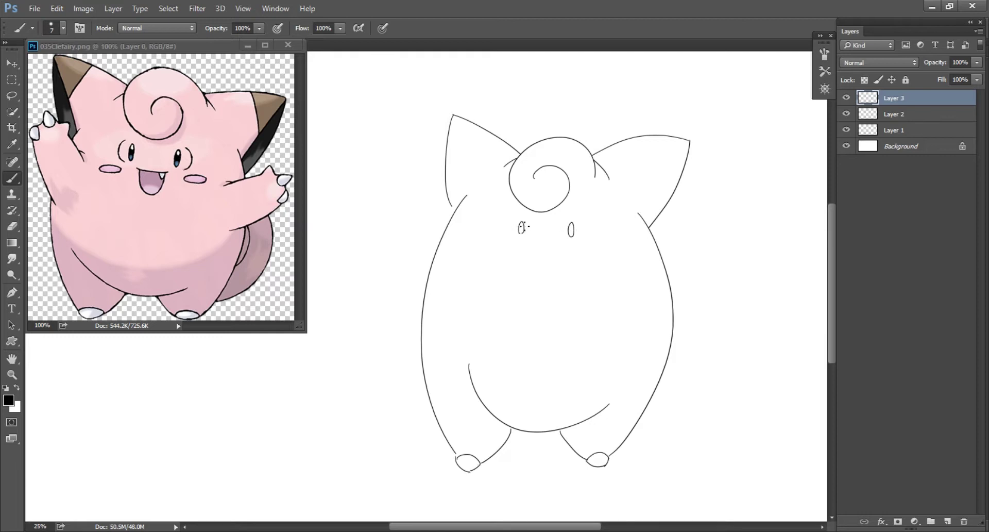
- Redraw the mouth higher and the left eye thinner, and add the right cheek mark
key("ctrl+z")
left_click_drag(528, 241, 559, 241)
left_click_drag(520, 224, 518, 233)
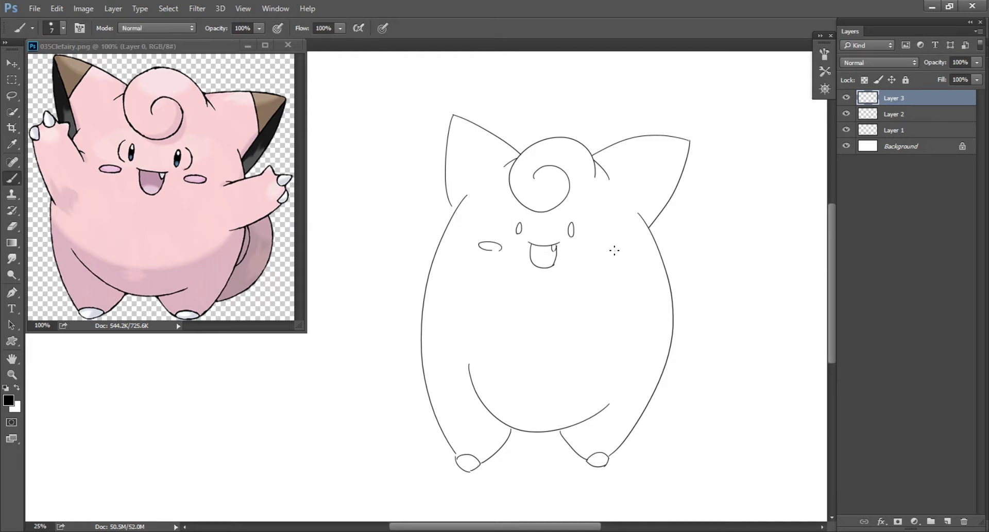
key("ctrl+z")
left_click_drag(602, 255, 590, 250)
key("e")
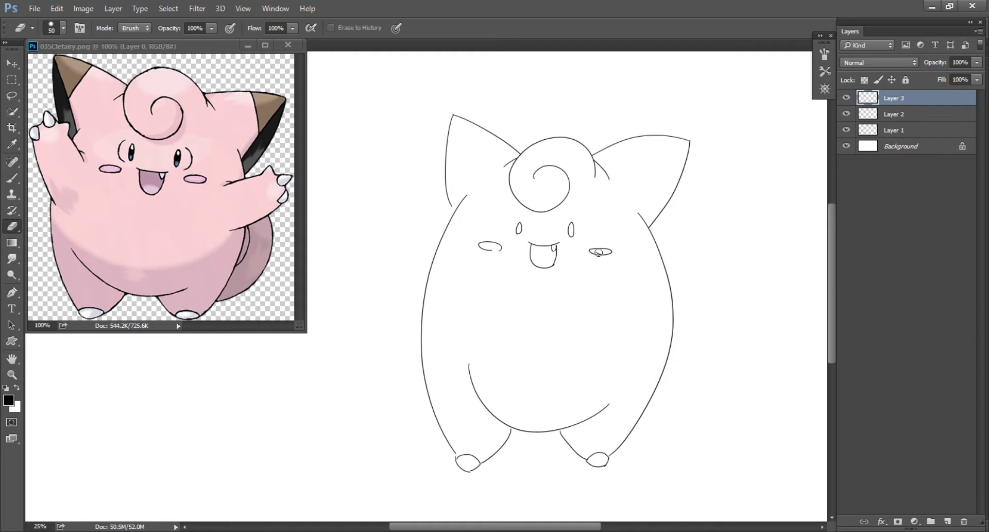
- Sketch the upper line of the outstretched right arm on Layer 3
key("ctrl+shift+n")
key("Escape")
key("b")
left_click_drag(640, 264, 709, 245)
key("ctrl+z")
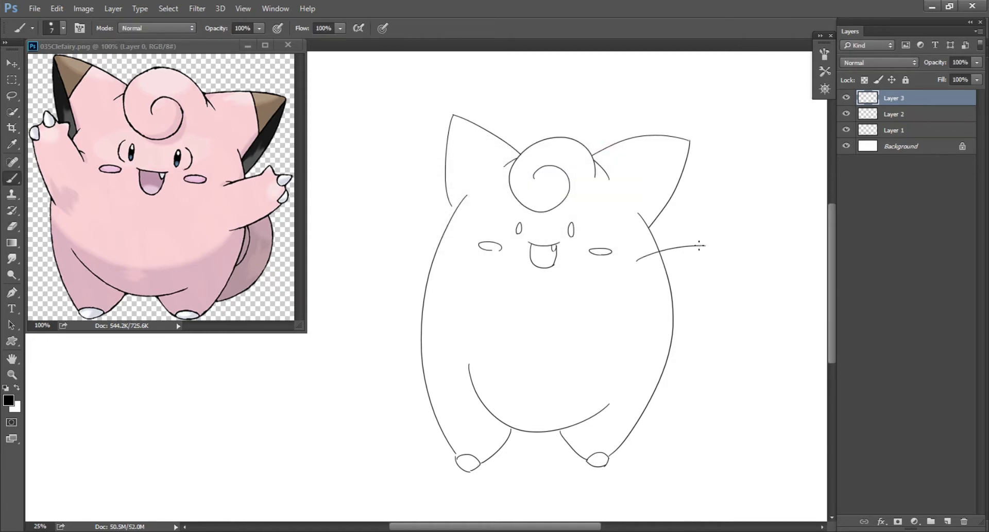
key("e")
key("b")
- Trim the arm stroke, add a claw, and redraw the right arm's lower line
key("e")
left_click_drag(690, 245, 683, 250)
key("b")
left_click_drag(698, 247, 716, 253)
key("ctrl+z")
left_click_drag(643, 307, 693, 288)
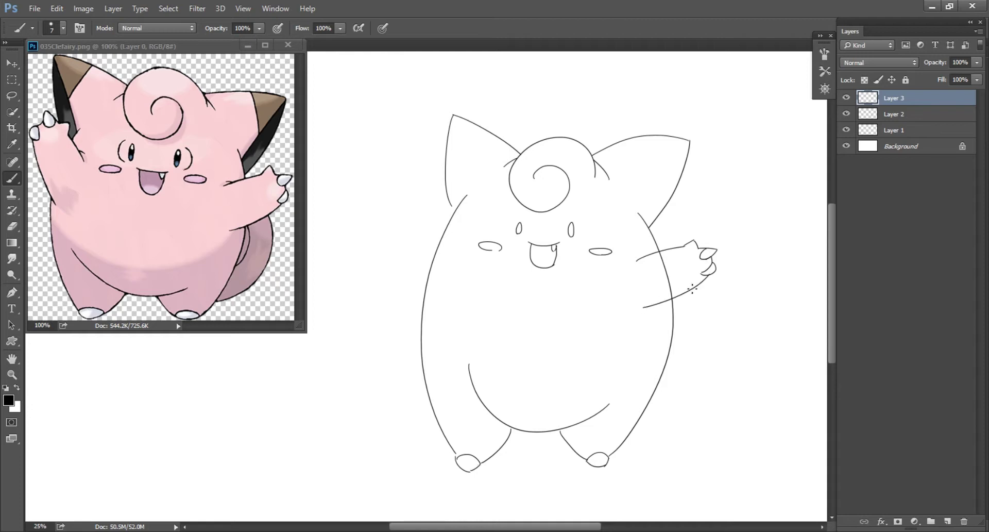
- Erase body lines under the arm and draw the raised left arm with claws
left_click(905, 120)
key("e")
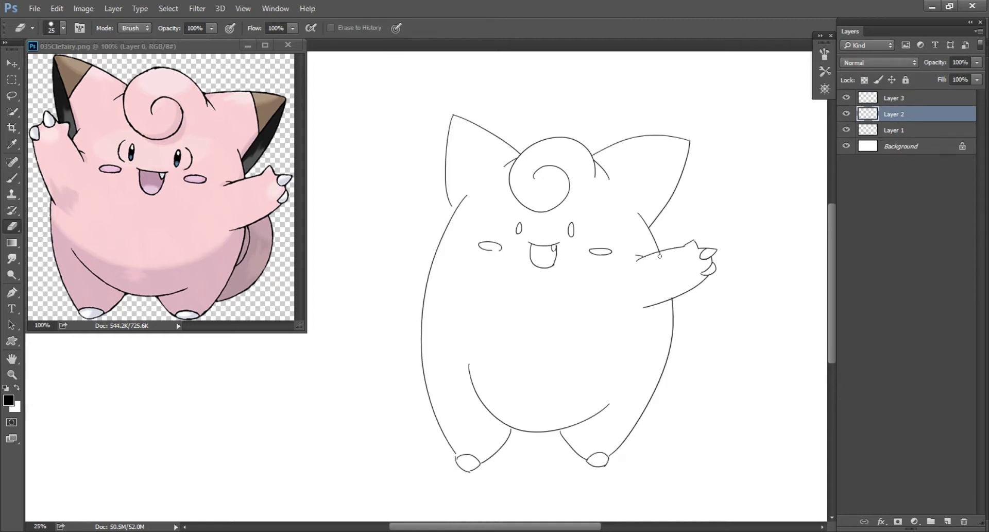
left_click(894, 98)
key("b")
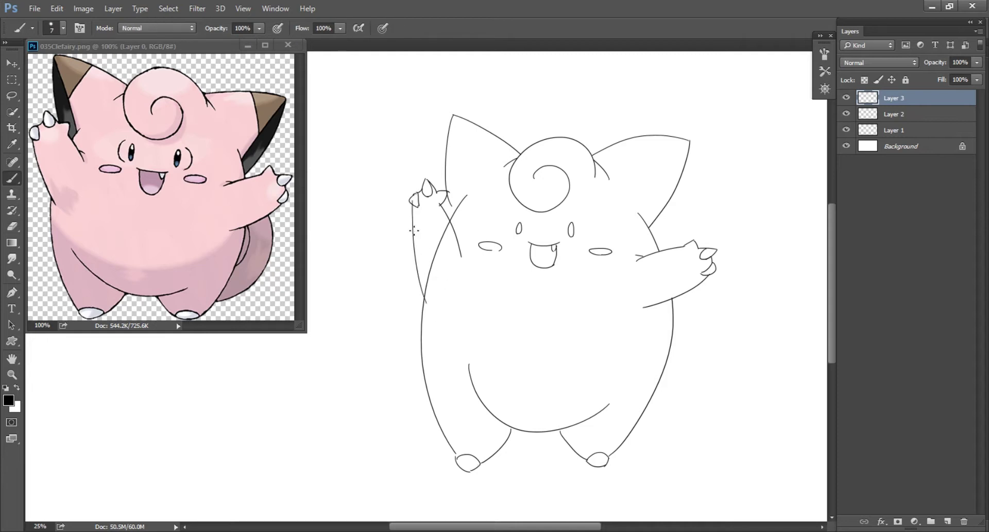
left_click_drag(414, 205, 427, 299)
left_click_drag(411, 198, 418, 196)
- Clear the body line crossing the left arm and lasso-move the lower body up about 55 px
left_click(876, 114)
key("e")
left_click_drag(422, 267, 434, 289)
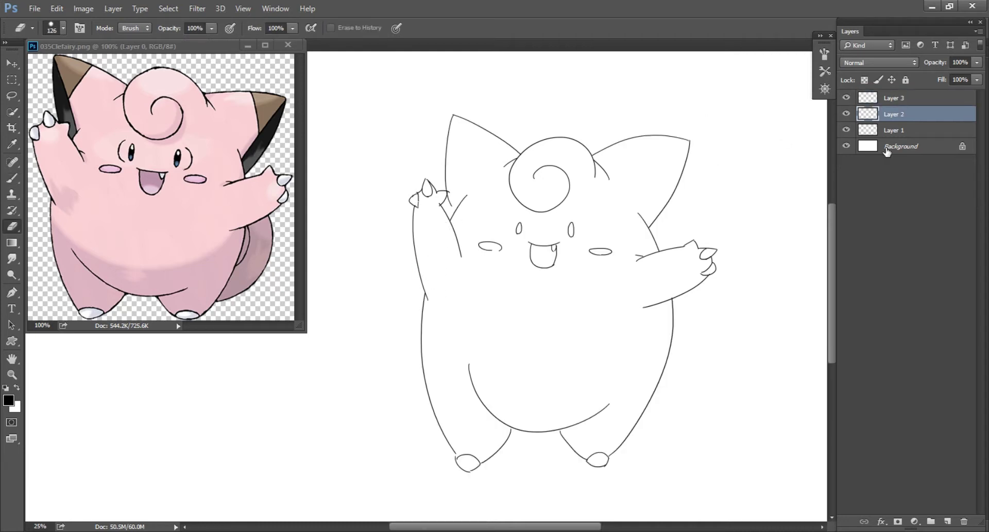
key("l")
left_click_drag(711, 294, 753, 484)
left_click_drag(596, 391, 602, 370)
key("ctrl+d")
- Erase the stray stroke across the left arm and draw the left ear's inner line
key("e")
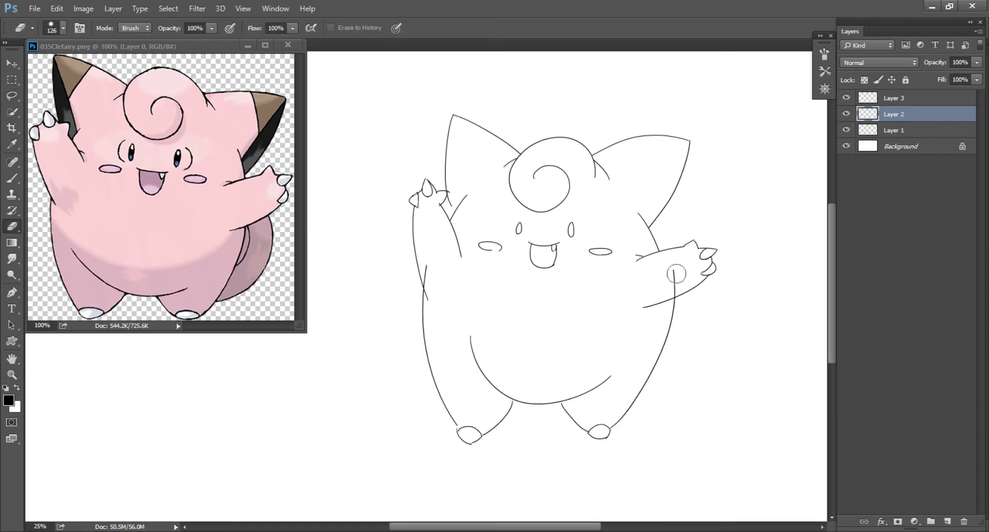
left_click_drag(448, 280, 426, 281)
key("b")
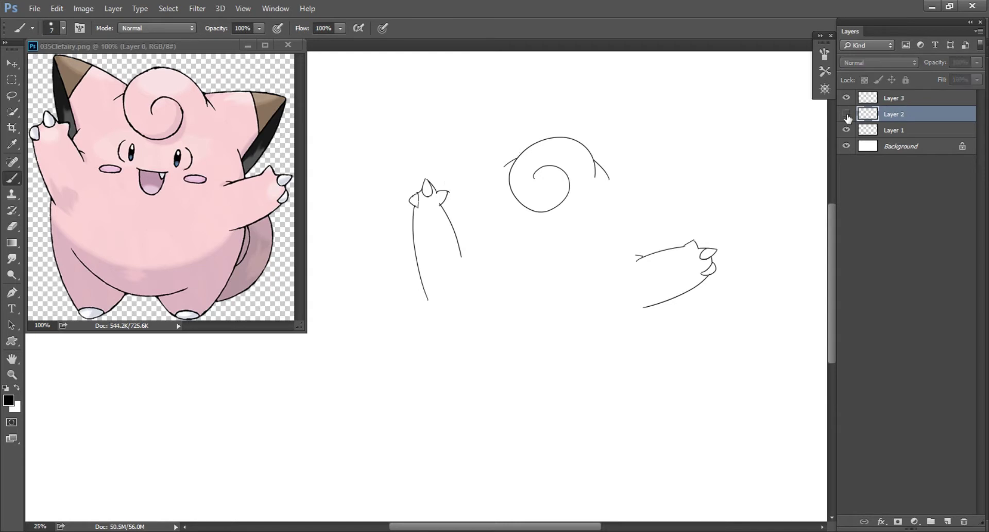
left_click(894, 98)
left_click_drag(455, 116, 465, 197)
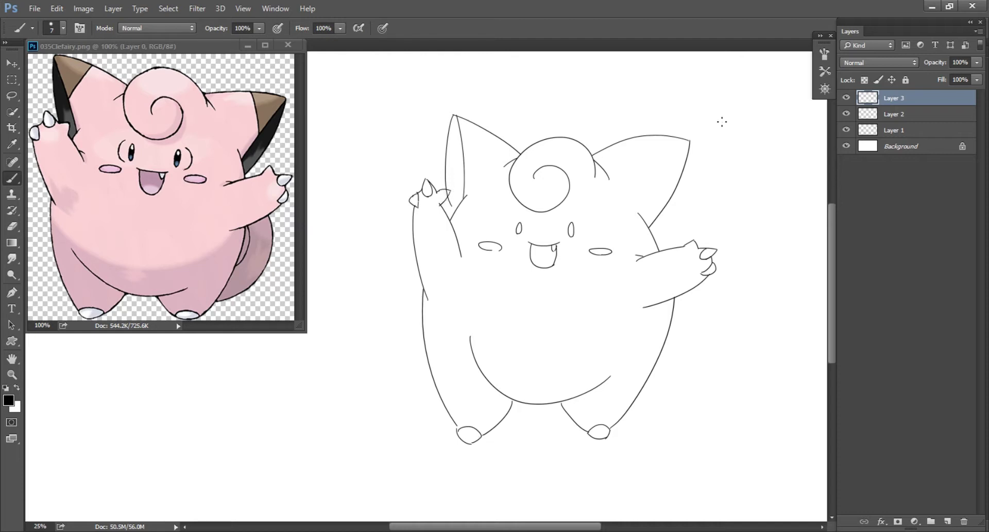
- Draw the inner line of the right ear on Layer 3
left_click(917, 115)
left_click(912, 132)
key("e")
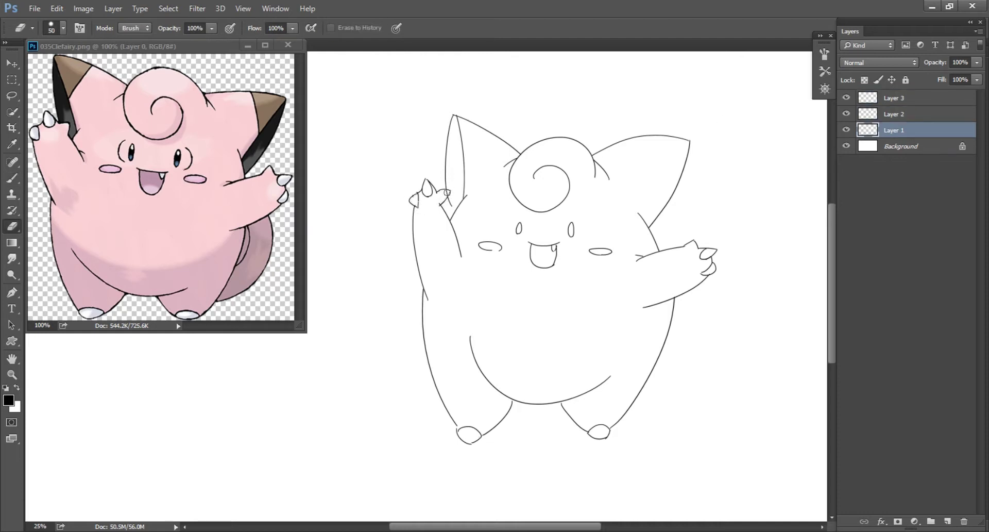
left_click(916, 114)
left_click(895, 98)
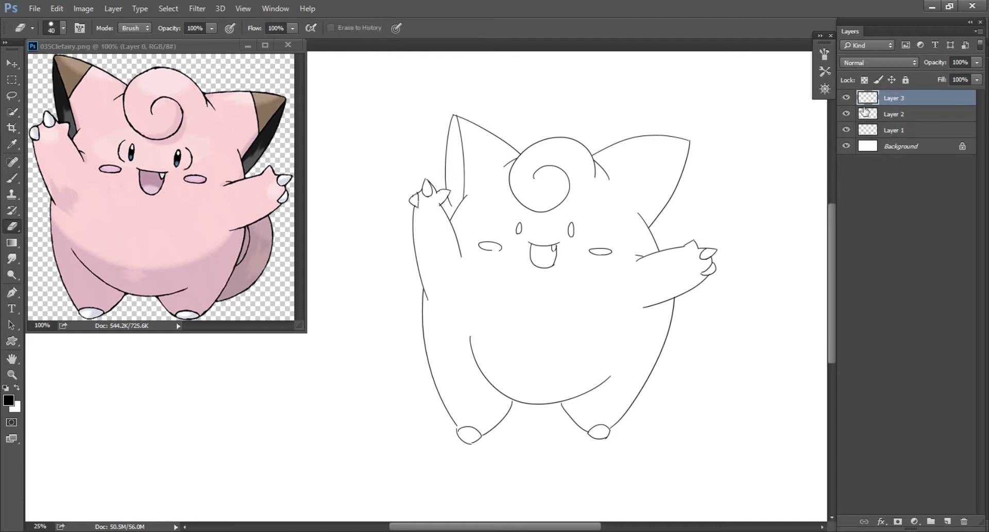
key("b")
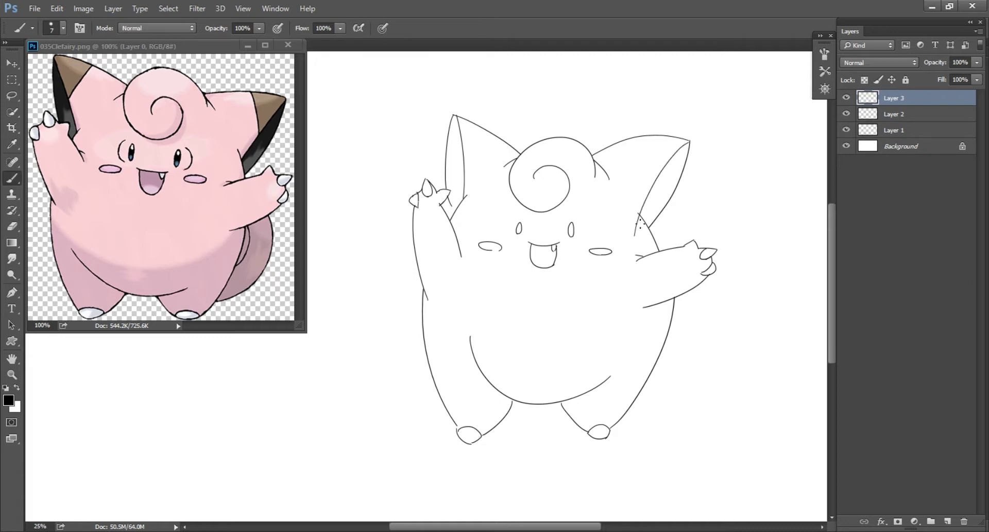
mouse_move(688, 138)
left_mouse_down()
mouse_move(691, 150)
mouse_move(641, 216)
left_mouse_up()
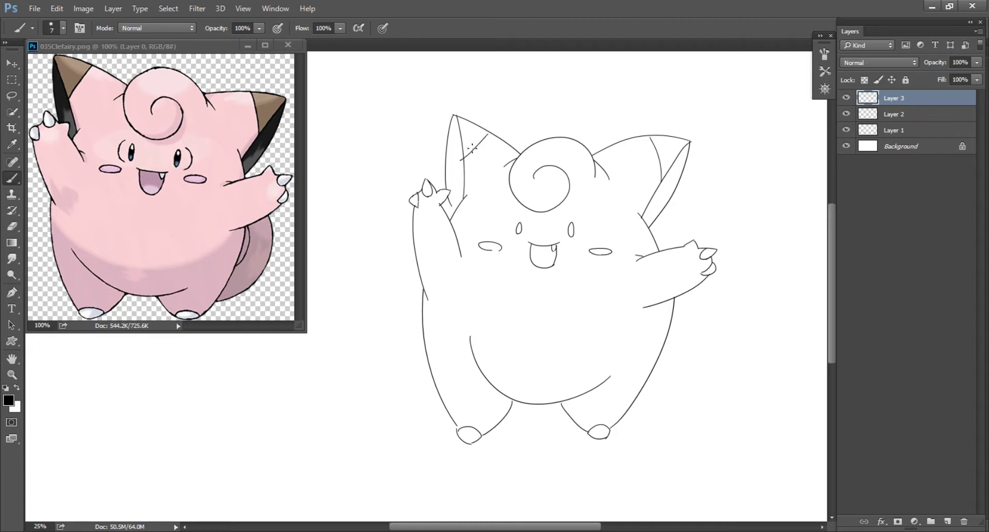
- Merge Layer 3 down into Layer 2 and add a belly line on the left side
key("Delete")
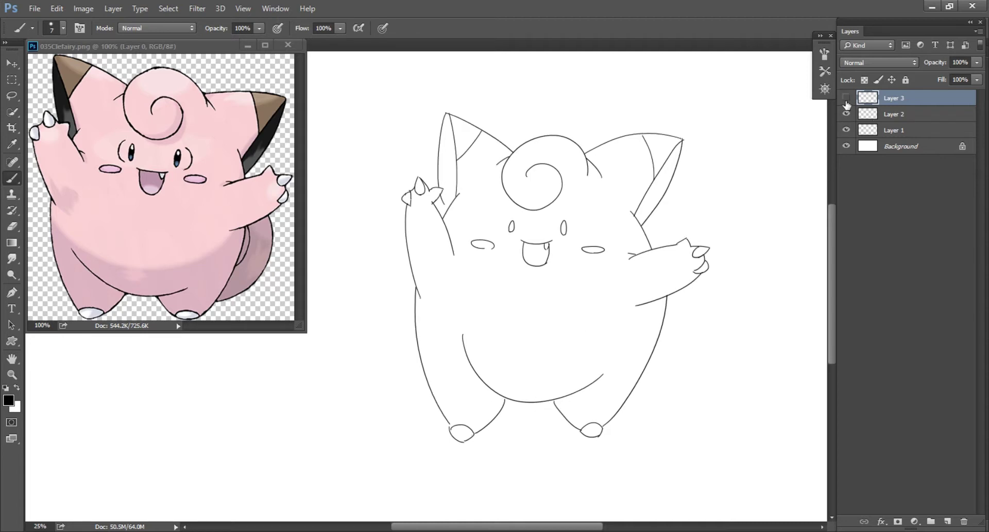
key("e")
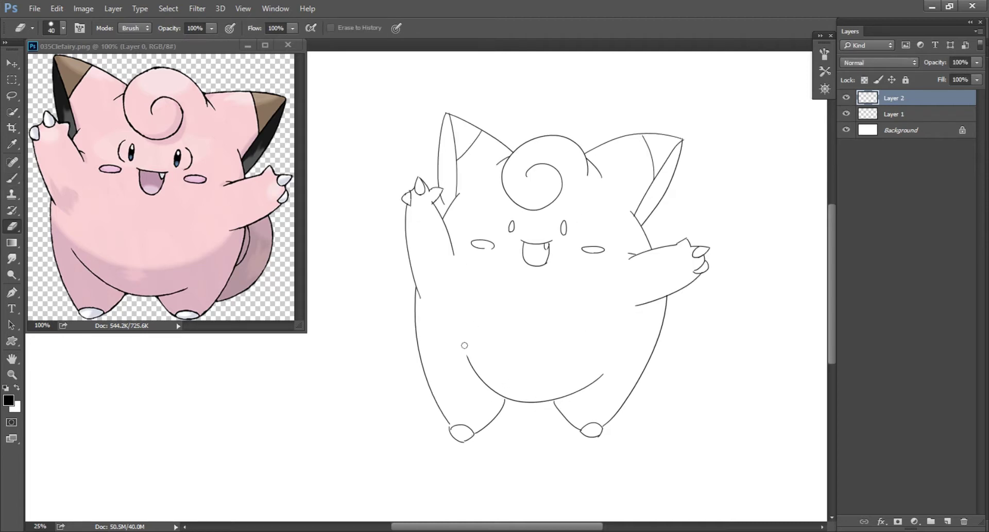
key("b")
left_click_drag(451, 340, 519, 408)
left_click_drag(447, 335, 490, 385)
key("e")
- Draw the curled tail on a new layer and merge it into Layer 2
key("ctrl+shift+n")
key("Return")
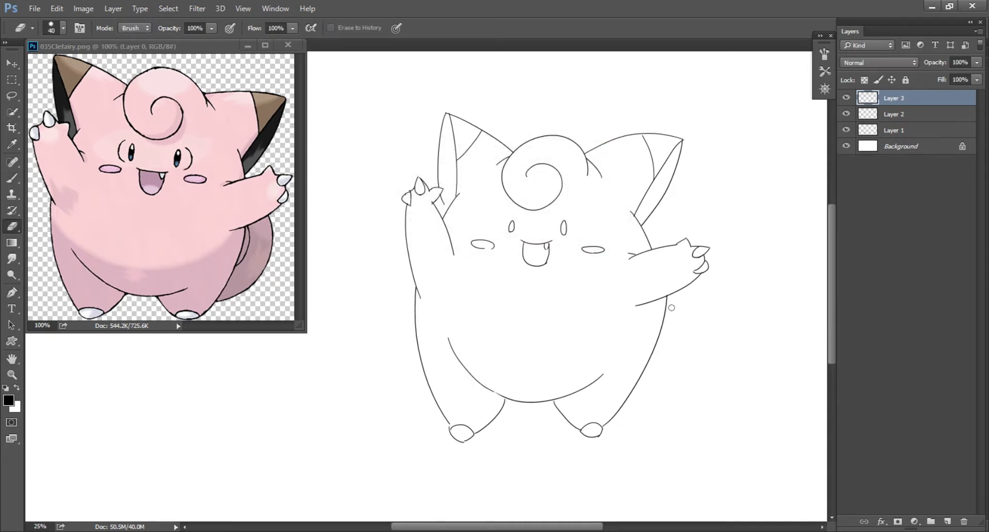
key("b")
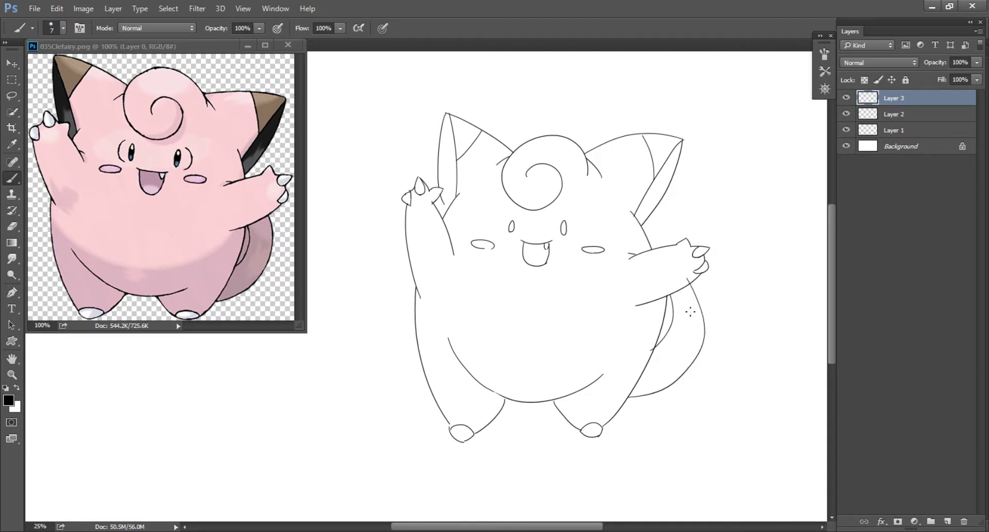
left_click_drag(693, 282, 621, 398)
key("e")
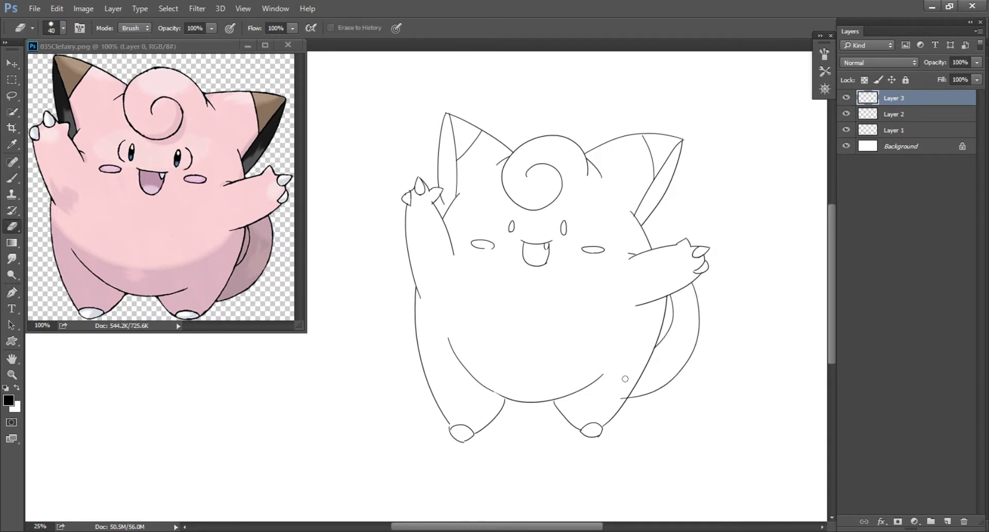
key("b")
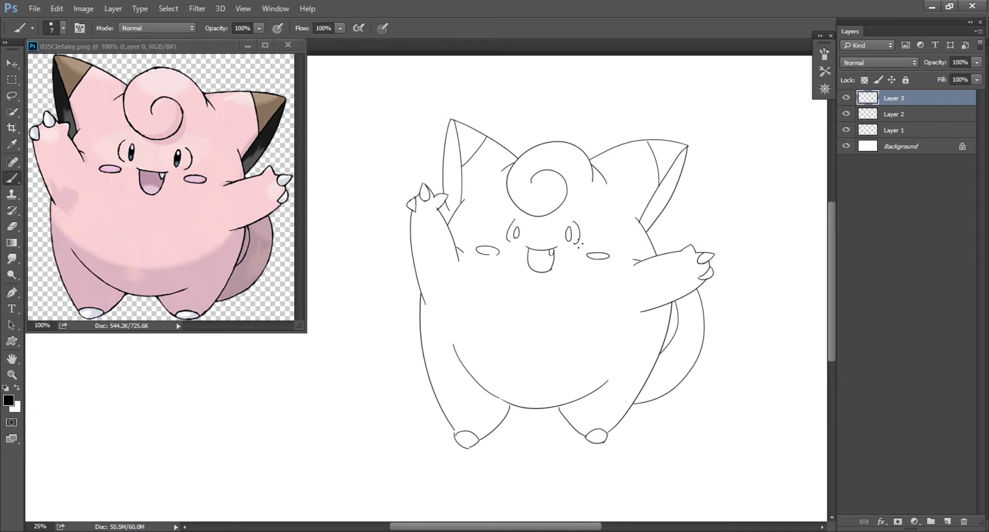
key("ctrl+e")
- Pick the soft pink CCB19C for the body colour
key("ctrl+shift+n")
key("Escape")
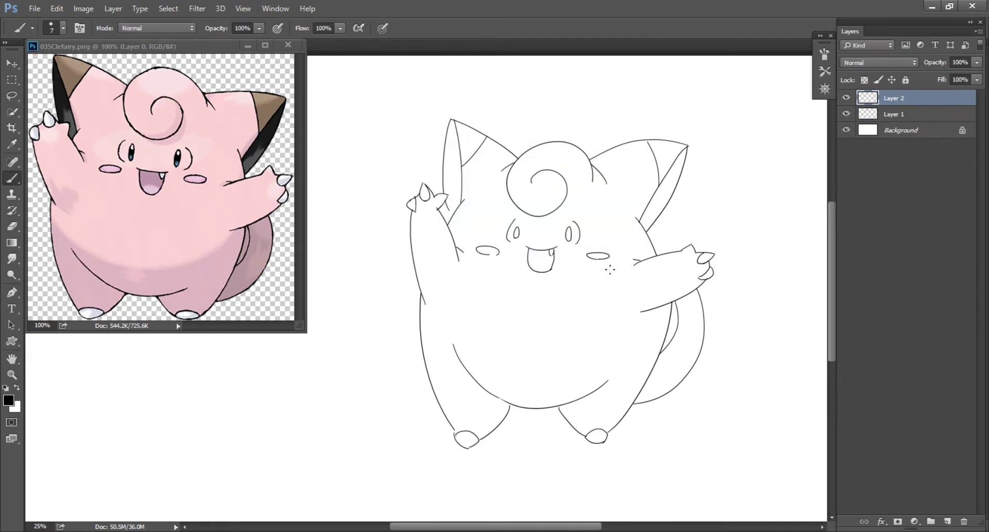
left_click_drag(607, 348, 554, 351)
left_click_drag(877, 379, 888, 366)
- Lasso-fill the figure with pink beneath the line art and lighten it with Curves
left_click_drag(807, 293, 820, 280)
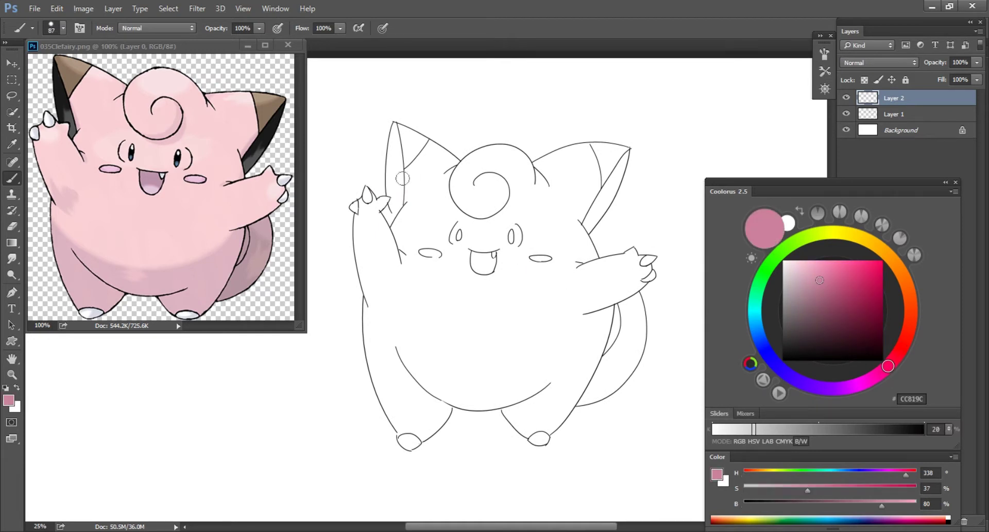
key("l")
left_click_drag(747, 176, 762, 155)
key("alt+BackSpace")
key("ctrl+bracketleft")
key("ctrl+m")
key("Return")
- Paint both ear tips dark brown on a new layer
key("b")
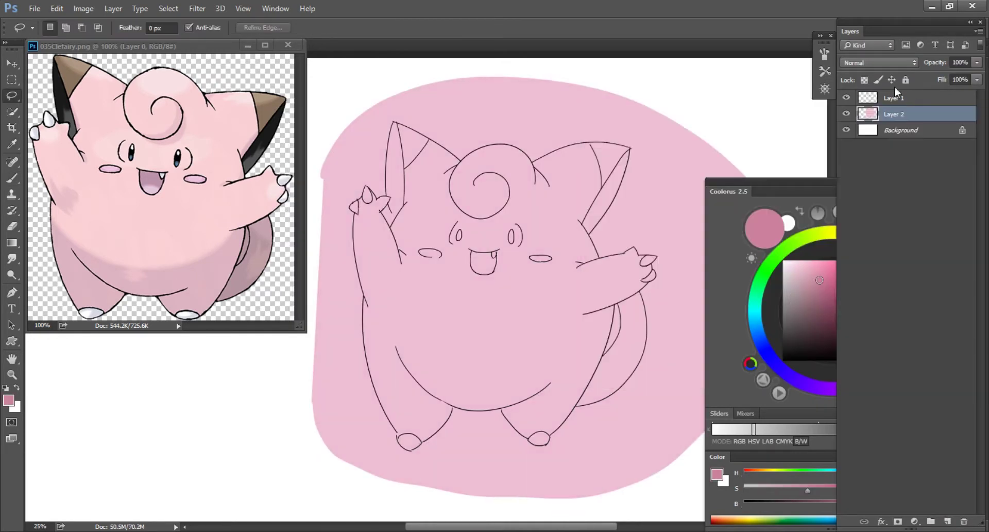
key("ctrl+alt+shift+n")
left_click(811, 327)
mouse_move(593, 145)
left_mouse_down()
mouse_move(603, 186)
mouse_move(631, 147)
left_mouse_up()
left_click_drag(420, 165, 402, 134)
left_click(810, 343)
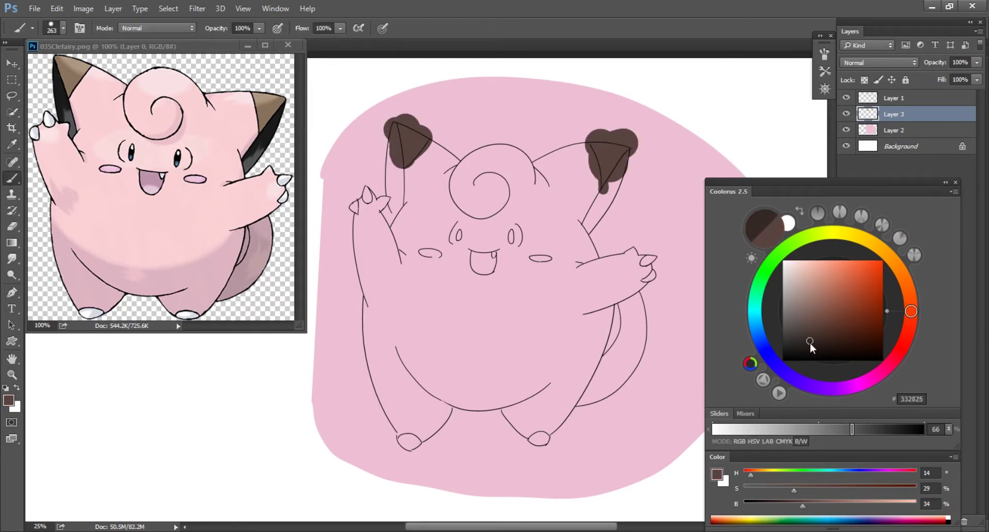
left_click_drag(629, 149, 585, 229)
left_click_drag(394, 124, 394, 219)
- Paint the feet, claws on both hands and the tooth near-white on a new layer
key("ctrl+alt+shift+n")
left_click(789, 265)
left_click(756, 327)
left_click(408, 441)
left_click(539, 439)
left_click(648, 268)
left_click(494, 260)
- Erase the white spill around the claws with a smaller eraser
key("e")
mouse_move(503, 268)
left_mouse_down()
mouse_move(422, 443)
mouse_move(482, 256)
mouse_move(461, 291)
left_mouse_up()
key("bracketleft")
mouse_move(438, 338)
left_mouse_down()
mouse_move(464, 353)
mouse_move(433, 358)
mouse_move(386, 280)
mouse_move(474, 179)
mouse_move(479, 266)
left_mouse_up()
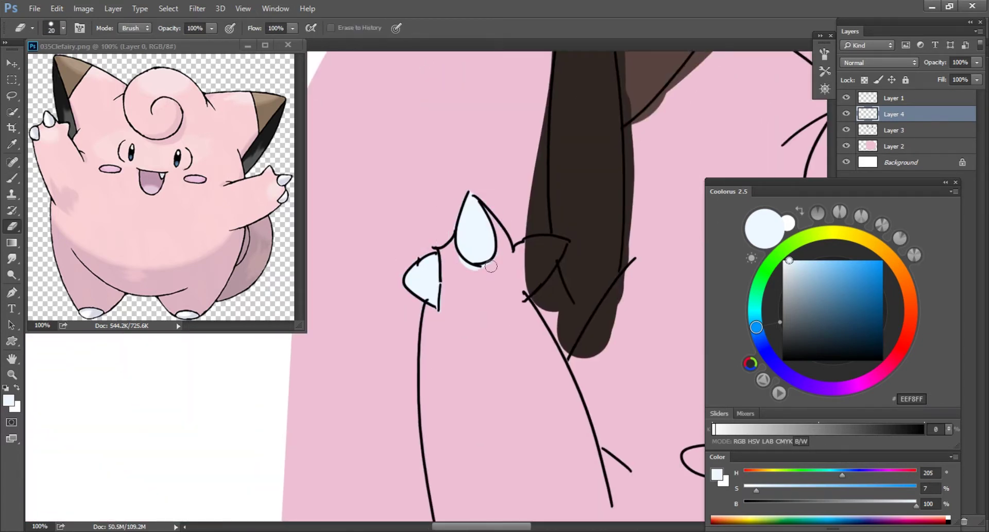
key("ctrl+minus")
- Trim the lower part of the ear colour and pick the lighter brown from the ear
left_click_drag(567, 294, 448, 346)
left_click(562, 317, "ctrl")
left_click_drag(562, 316, 551, 349)
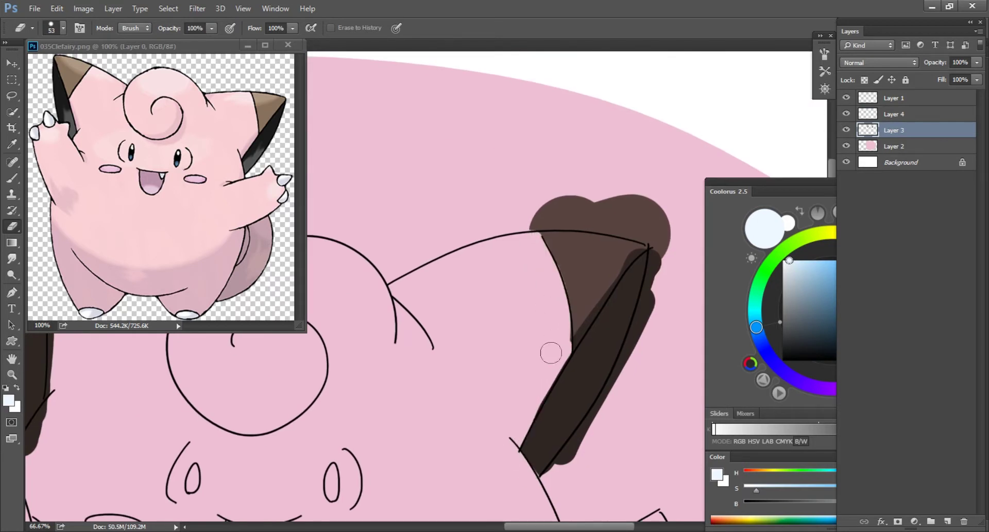
key("b")
left_click(554, 345, "alt")
key("ctrl+z")
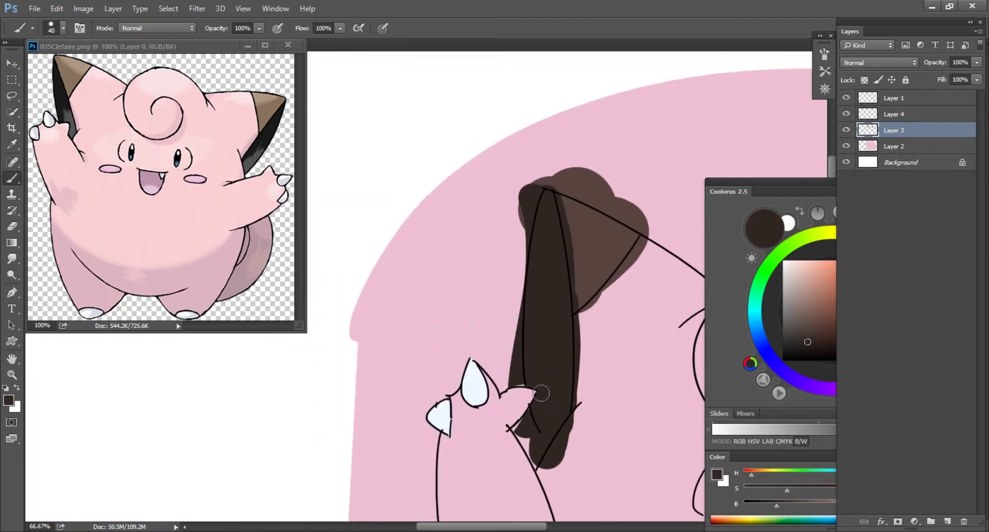
left_click_drag(521, 403, 500, 357)
left_click(549, 183, "alt")
- On a new layer, paint both eyes deep blue and trim the overflow
key("e")
key("b")
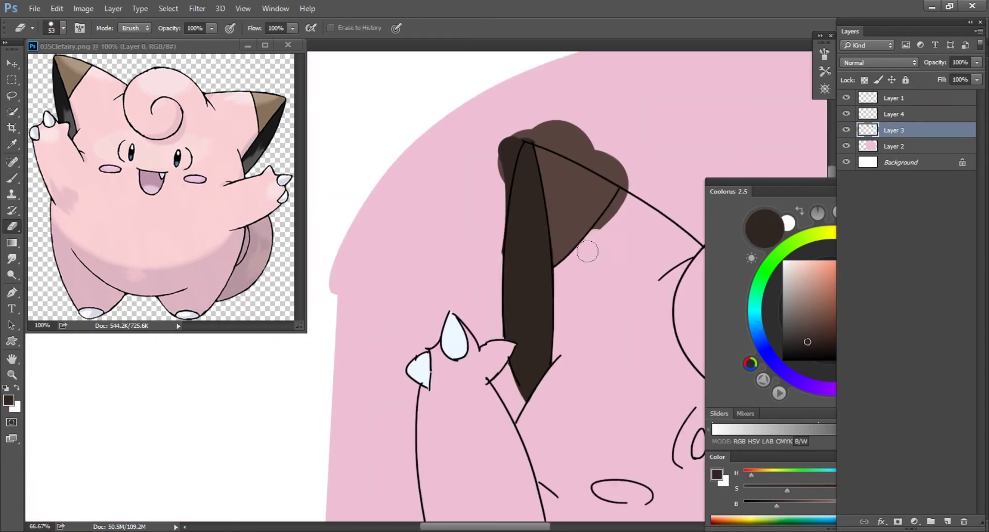
key("ctrl+minus")
scroll(508, 459, "down", 5)
key("ctrl+shift+alt+n")
left_click(761, 344)
left_click(843, 299)
key("ctrl+plus")
left_click_drag(477, 232, 479, 252)
mouse_move(542, 229)
left_mouse_down()
mouse_move(547, 253)
mouse_move(611, 258)
left_mouse_up()
- Shade the eye tops dark navy on a clipped layer and add white highlights
key("e")
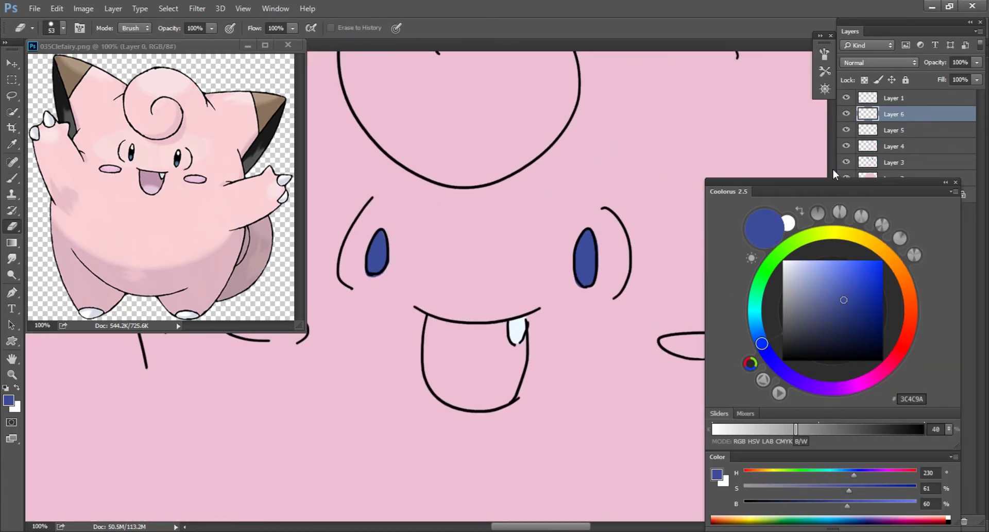
left_click_drag(796, 429, 882, 429)
key("ctrl+shift+alt+n")
key("b")
left_click_drag(577, 239, 582, 250)
left_click_drag(402, 257, 445, 261)
left_click_drag(621, 242, 547, 286)
key("x")
left_click(623, 251)
left_click(418, 251)
- Paint both cheeks pink (E69ABC) and trim the left cheek's edge
key("ctrl+minus")
key("ctrl+plus")
left_click(693, 312, "alt")
left_click(885, 369)
left_click_drag(662, 237, 700, 241)
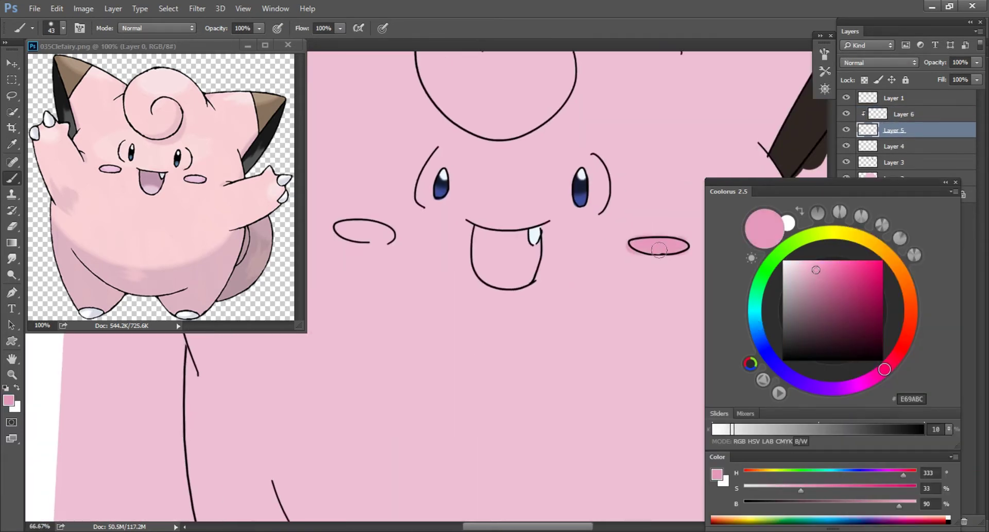
left_click_drag(464, 232, 468, 270)
left_click_drag(368, 258, 423, 265)
key("e")
mouse_move(356, 279)
left_mouse_down()
mouse_move(428, 271)
mouse_move(282, 257)
left_mouse_up()
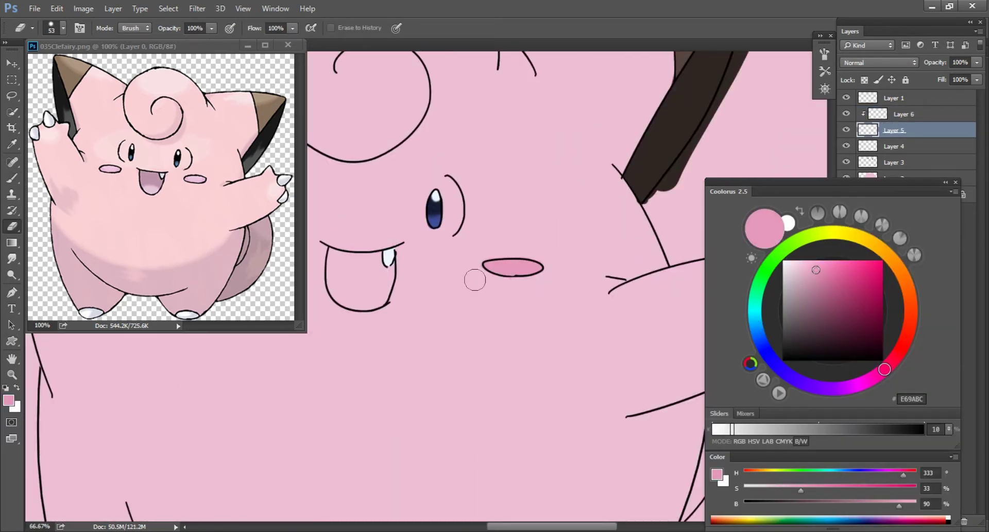
- Fill the mouth interior darker pink (CF92AD) and erase colour spilling outside it
left_click(812, 279)
left_click_drag(510, 273, 561, 304)
key("ctrl+plus")
key("bracketleft")
key("bracketleft")
key("bracketleft")
key("bracketright")
key("bracketright")
key("bracketright")
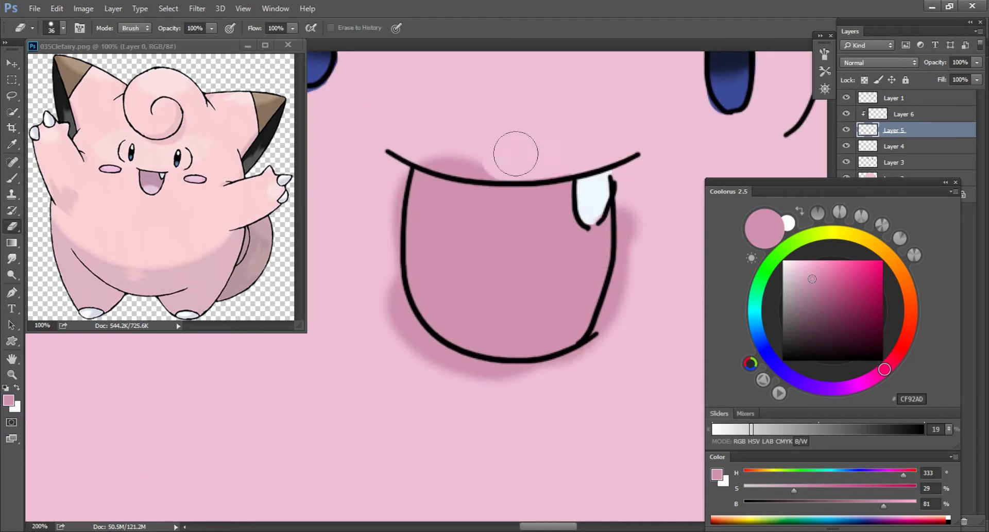
left_click_drag(619, 154, 459, 378)
left_click_drag(567, 216, 586, 206)
- Lighten and soften the lower mouth with a soft pale pink brush
key("ctrl+minus")
key("ctrl+minus")
key("ctrl+minus")
key("b")
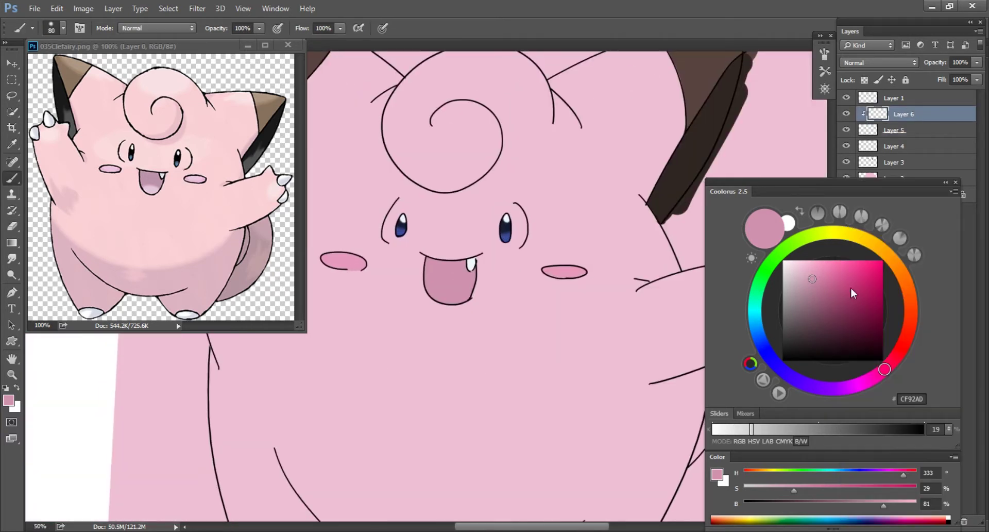
right_click(454, 255)
left_click(799, 273)
left_click_drag(433, 294, 472, 296)
left_click_drag(345, 257, 397, 273)
key("ctrl+minus")
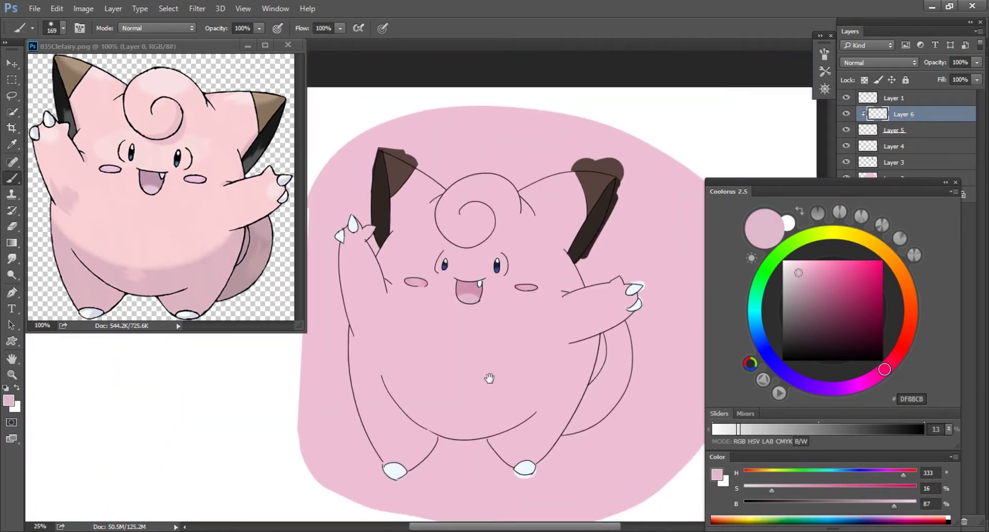
- Add a layer clipped to the pink body and drag a B093AC purple gradient up the belly
left_click(907, 194)
key("ctrl+shift+alt+n")
left_click(906, 186, "alt")
key("0")
left_click_drag(799, 278, 799, 291)
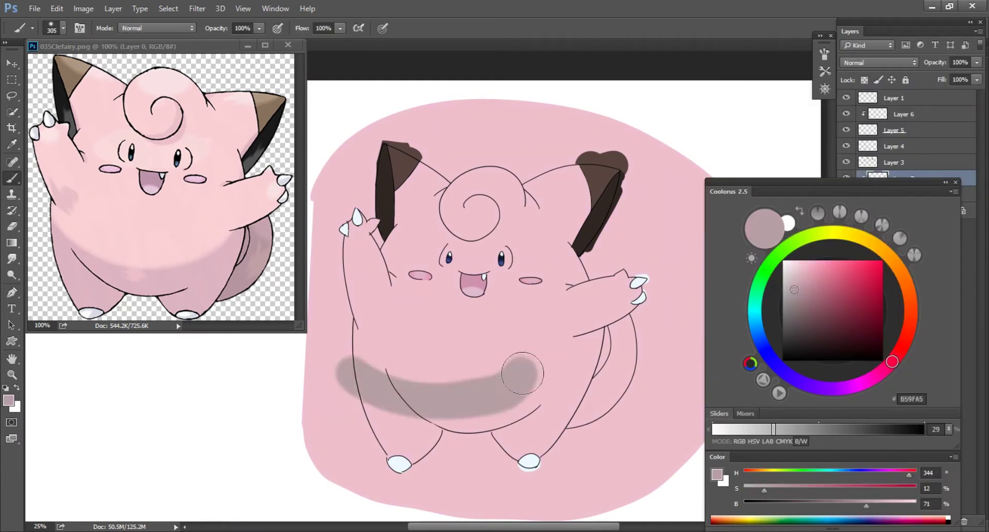
key("g")
left_click_drag(515, 463, 516, 289)
right_click(655, 323)
key("Escape")
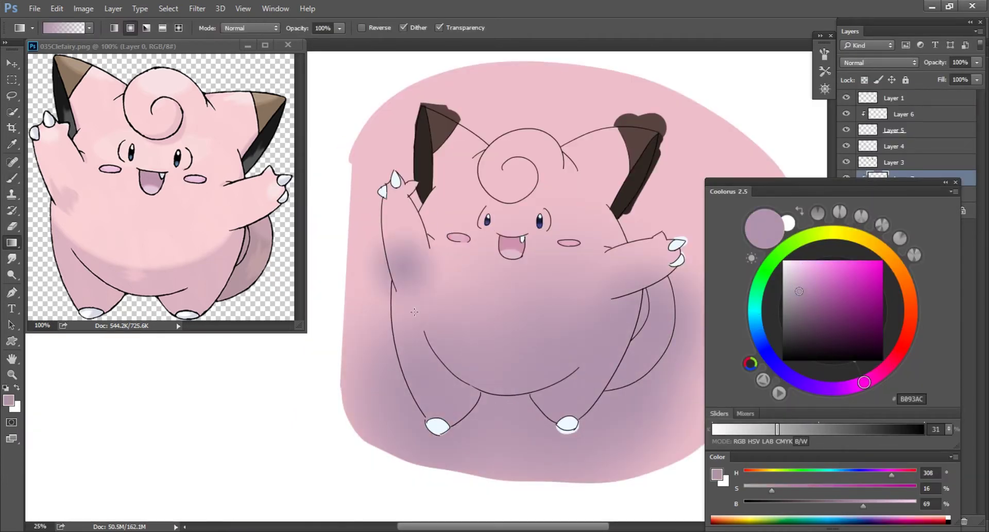
- Add a layer mask and hide the shading over the upper belly
left_click(899, 522)
key("d")
key("e")
right_click(524, 218)
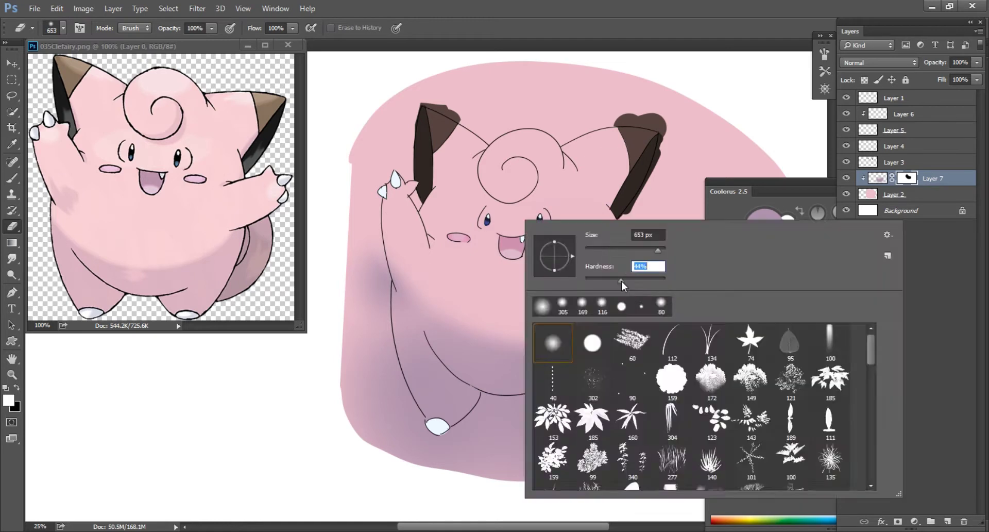
left_click_drag(412, 279, 644, 278)
left_click_drag(559, 255, 633, 257)
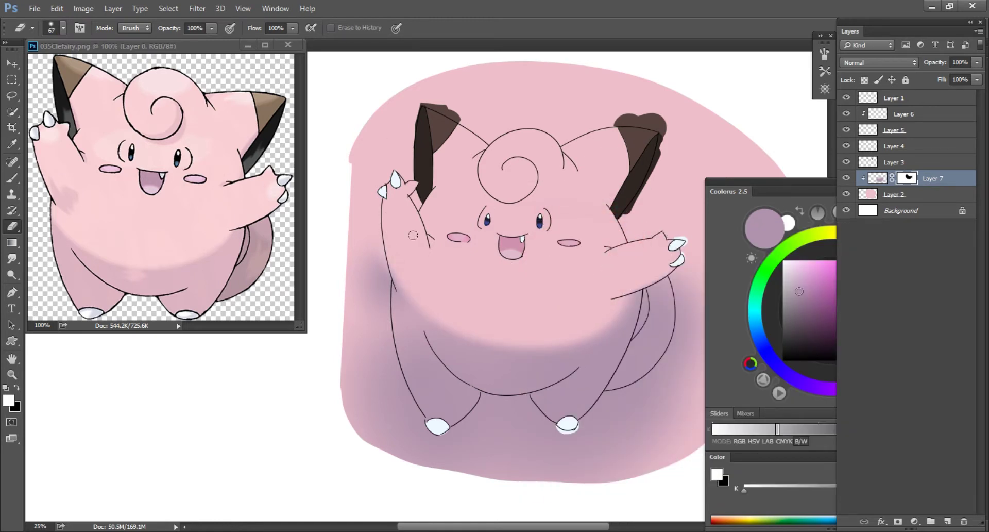
- Bring shading back on the upper left belly and lighten the pink patch in it
key("x")
left_click_drag(405, 248, 401, 240)
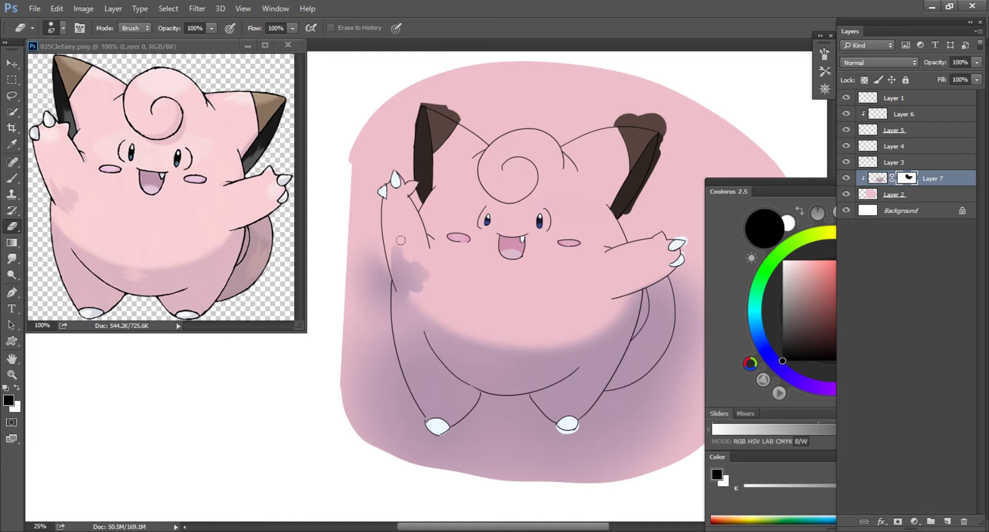
key("x")
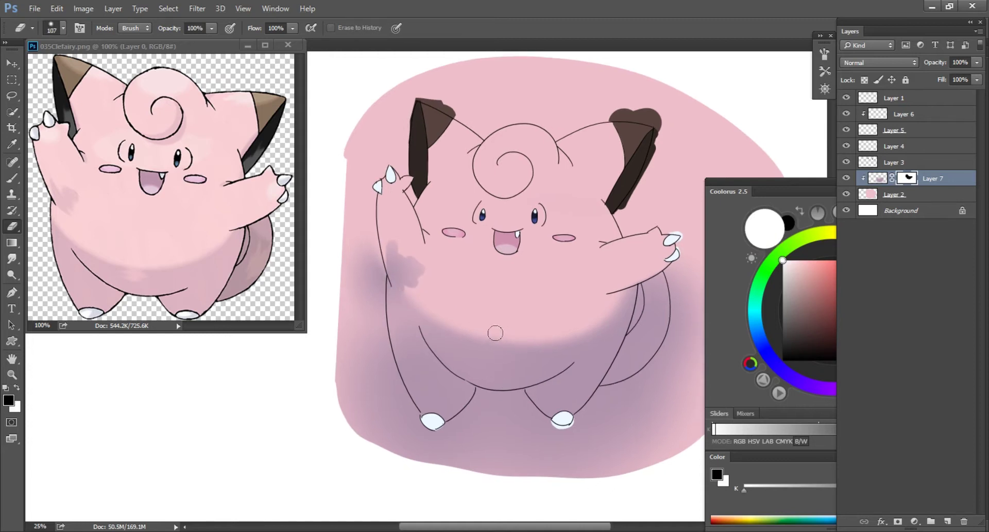
mouse_move(493, 356)
left_mouse_down()
mouse_move(493, 335)
mouse_move(487, 354)
left_mouse_up()
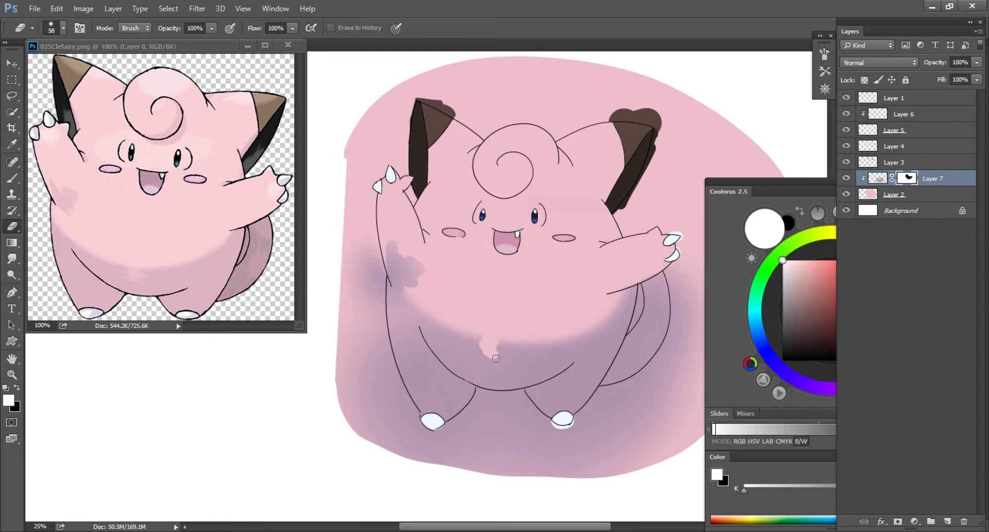
key("r")
key("e")
left_click_drag(490, 347, 487, 353)
key("r")
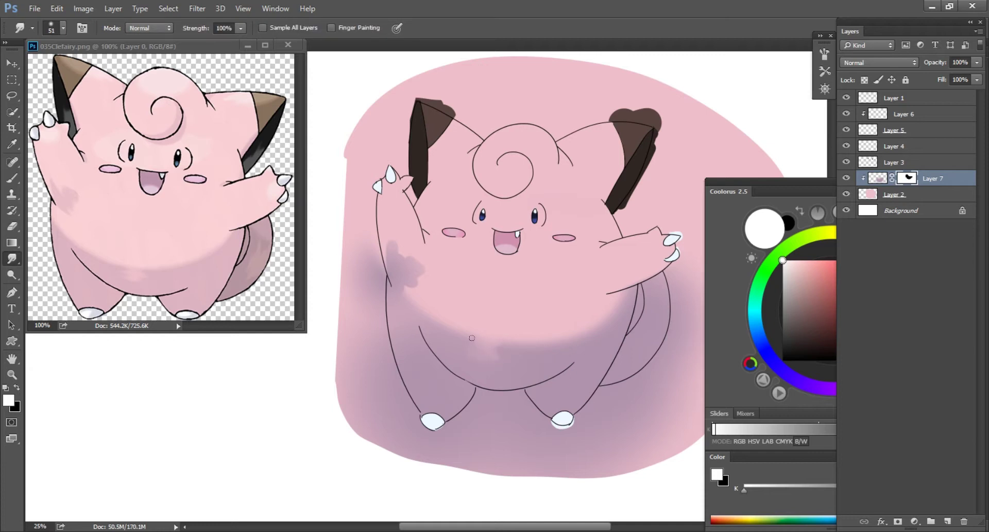
- Smudge the purple blotch's edge, undo it, and set the eraser to 20% opacity
left_click_drag(420, 309, 451, 317)
key("F5")
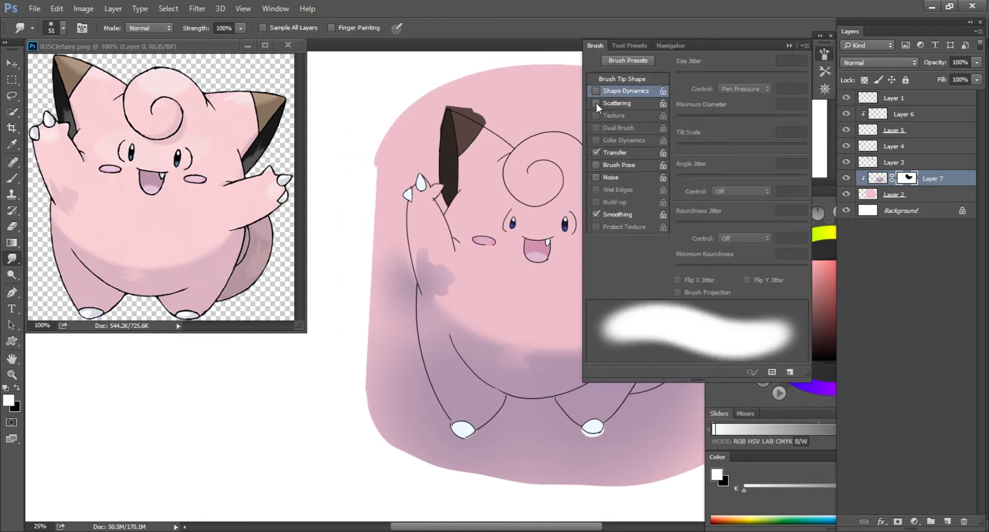
key("F5")
right_click(449, 296)
key("Escape")
left_click_drag(431, 244, 472, 301)
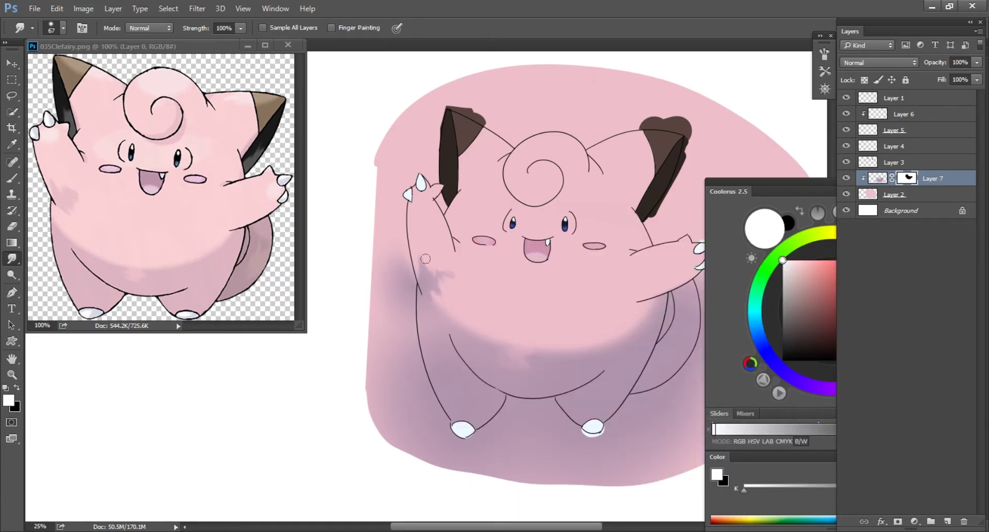
key("e")
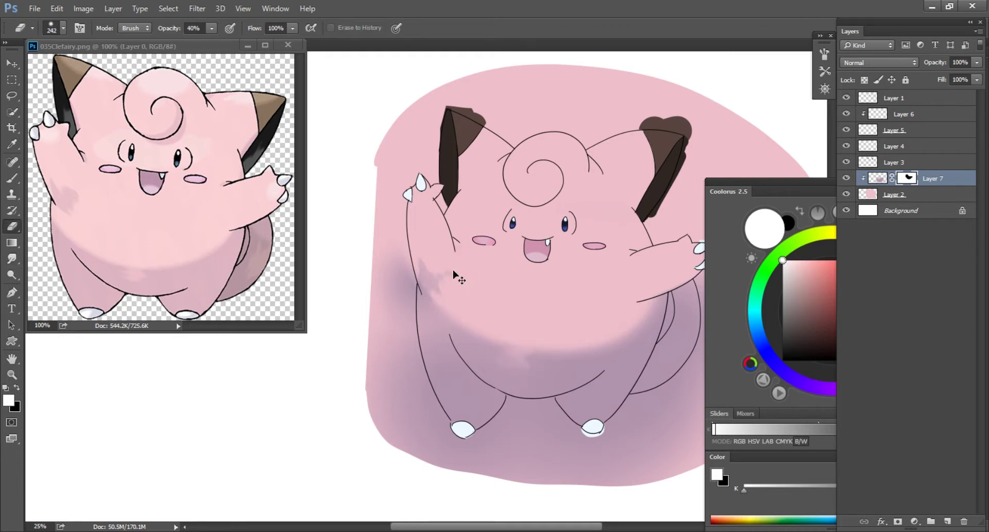
key("ctrl+z")
key("2")
- Apply a Curves tweak to the mask, then bring up Curves for Layer 7's colours
key("ctrl+m")
left_click(767, 242)
key("Escape")
left_click(878, 178)
key("ctrl+m")
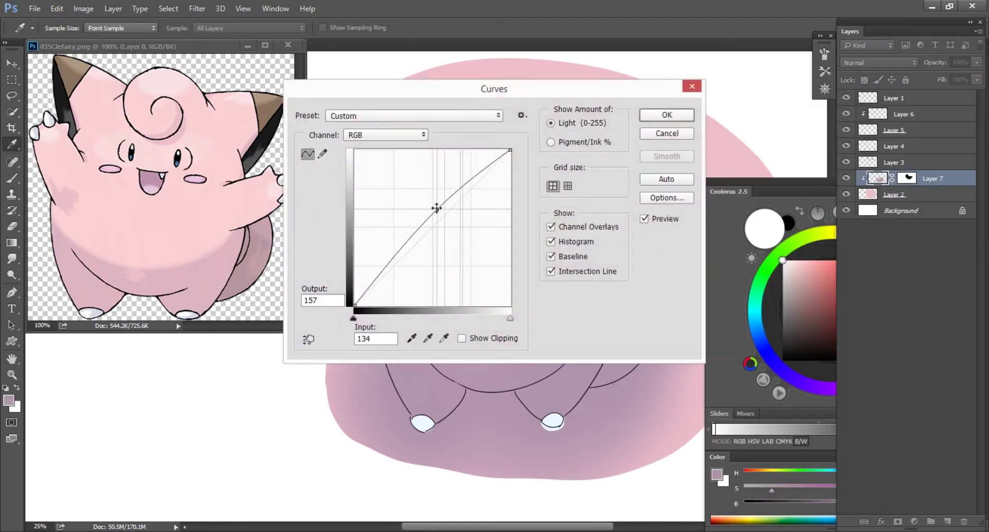
- Cancel the Curves brightening and shift the shading's hue to +5
left_click_drag(442, 214, 437, 207)
left_click_drag(487, 90, 853, 125)
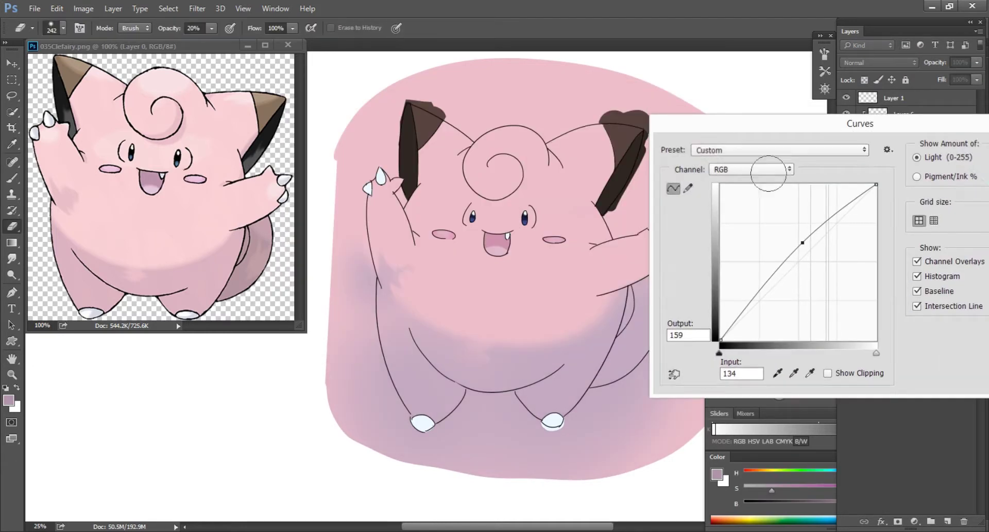
key("Escape")
key("ctrl+u")
left_click_drag(802, 184, 807, 184)
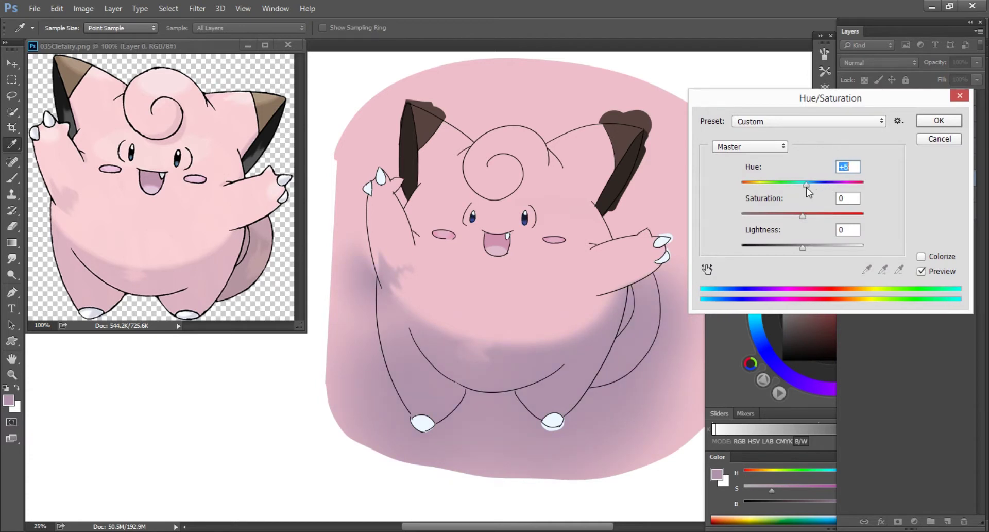
key("Escape")
- Add a new Layer 8 clipped to the shading layer
key("e")
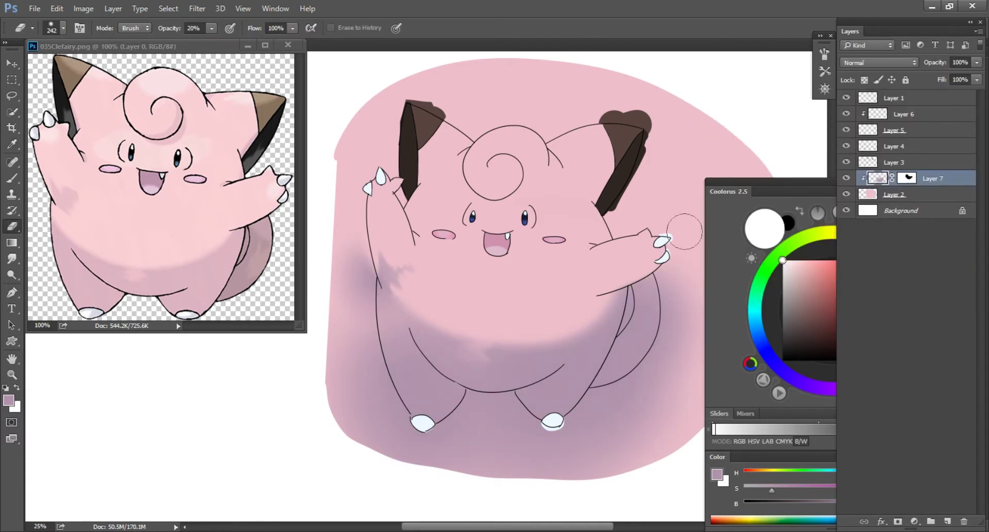
key("ctrl+shift+n")
key("Return")
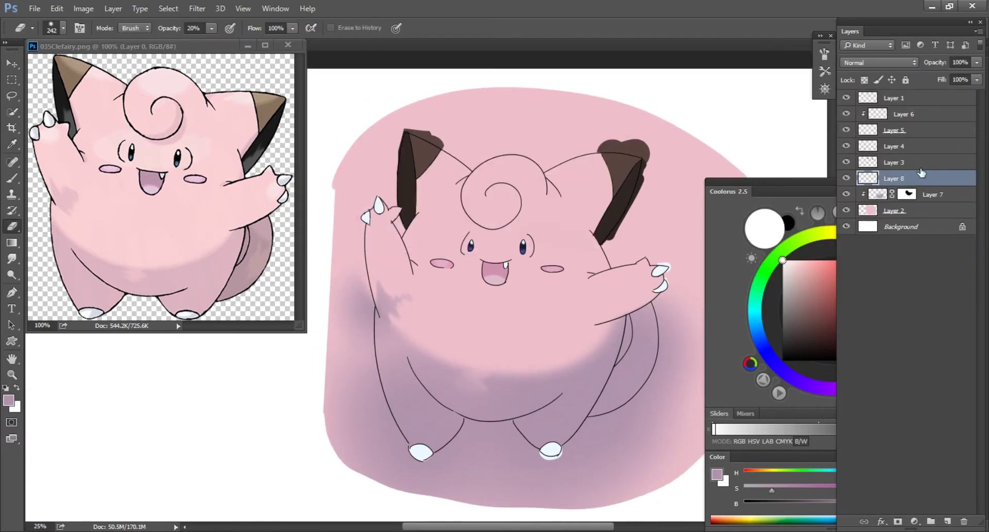
- Lay light pink (F1D8DE) radial glows on the head top and face centre
key("ctrl+alt+g")
key("b")
left_click(735, 258)
left_click_drag(817, 278, 793, 266)
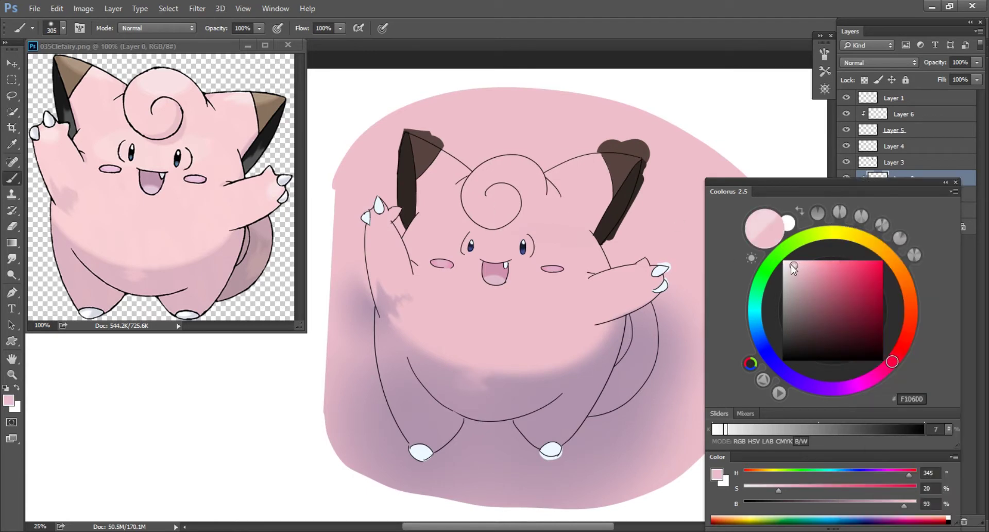
key("g")
mouse_move(517, 153)
left_mouse_down()
mouse_move(541, 176)
mouse_move(617, 197)
left_mouse_up()
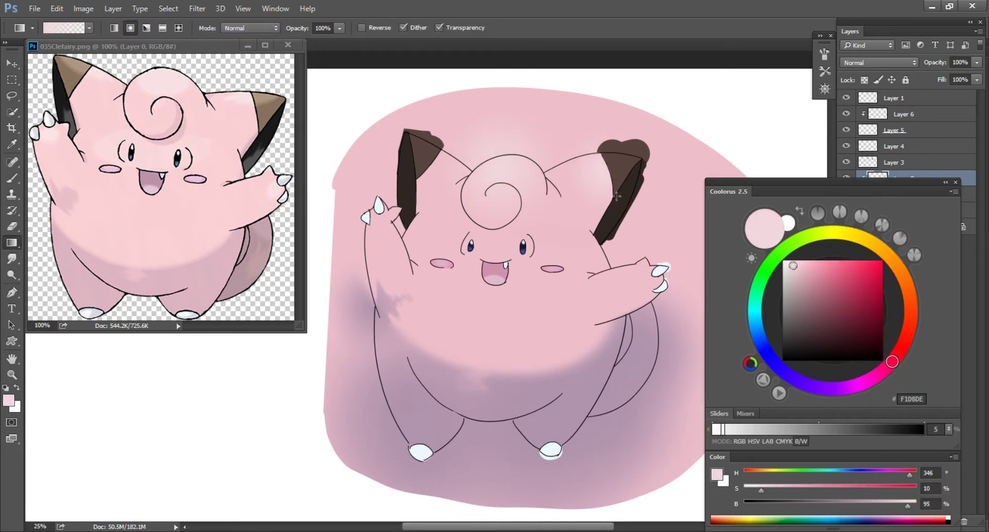
left_click_drag(504, 236, 488, 252)
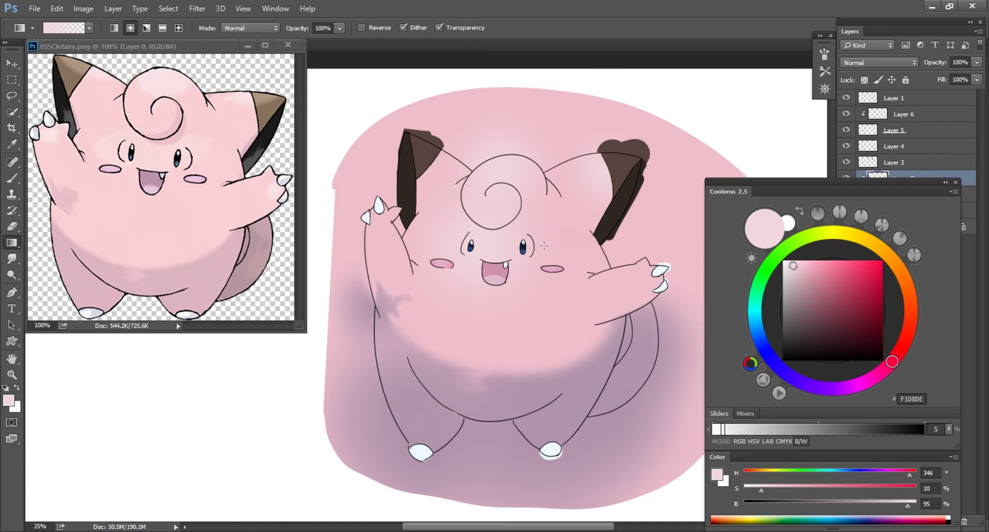
- Erase part of the face glow, sizing the eraser to 75 and smudge brush to 70
key("e")
left_click(490, 208)
key("9")
left_click_drag(507, 222, 454, 273)
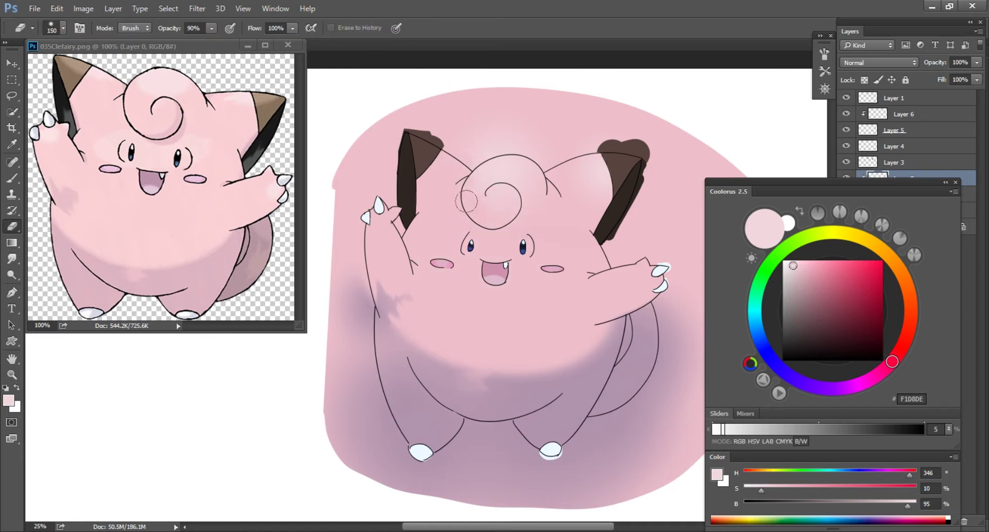
key("bracketleft")
key("bracketleft")
right_click(495, 189)
left_click(549, 141)
key("bracketleft")
key("bracketleft")
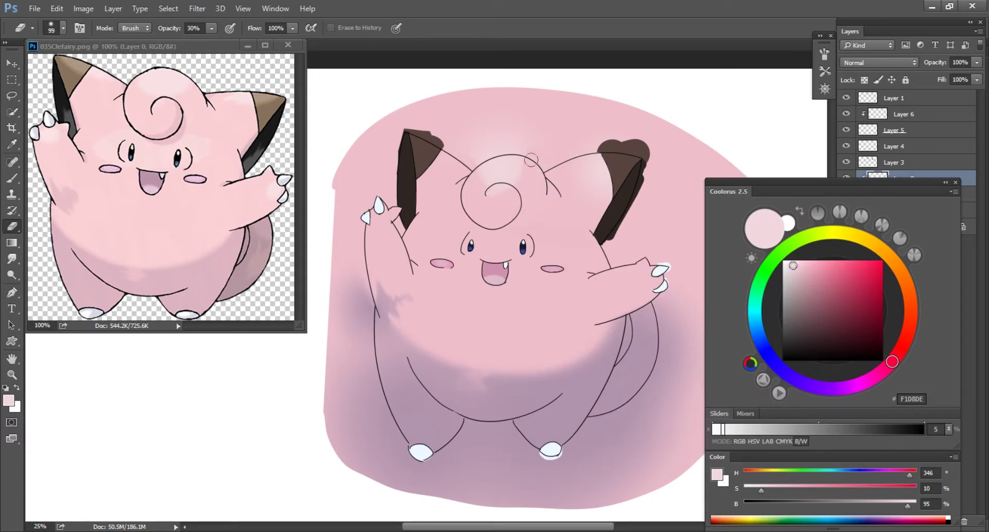
key("0")
key("bracketleft")
key("bracketleft")
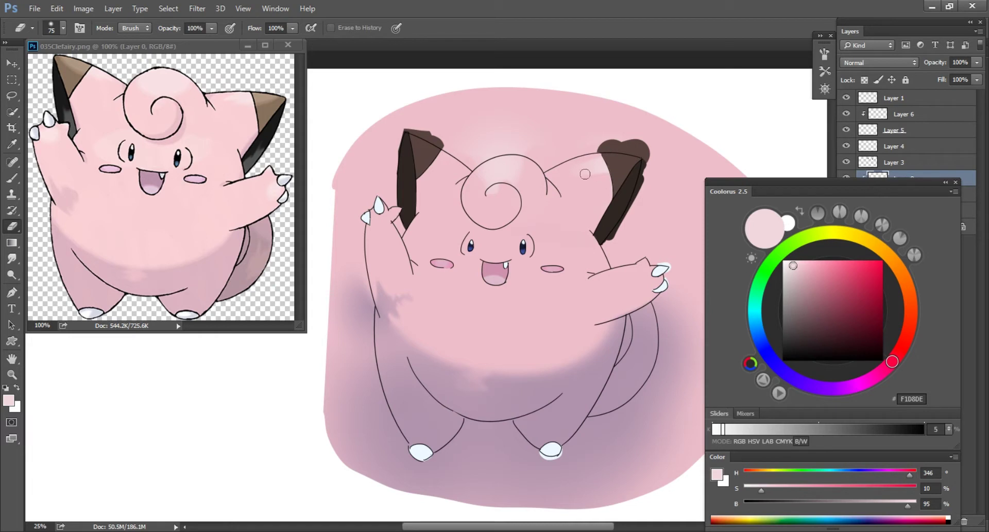
key("r")
key("bracketleft")
key("bracketleft")
key("bracketleft")
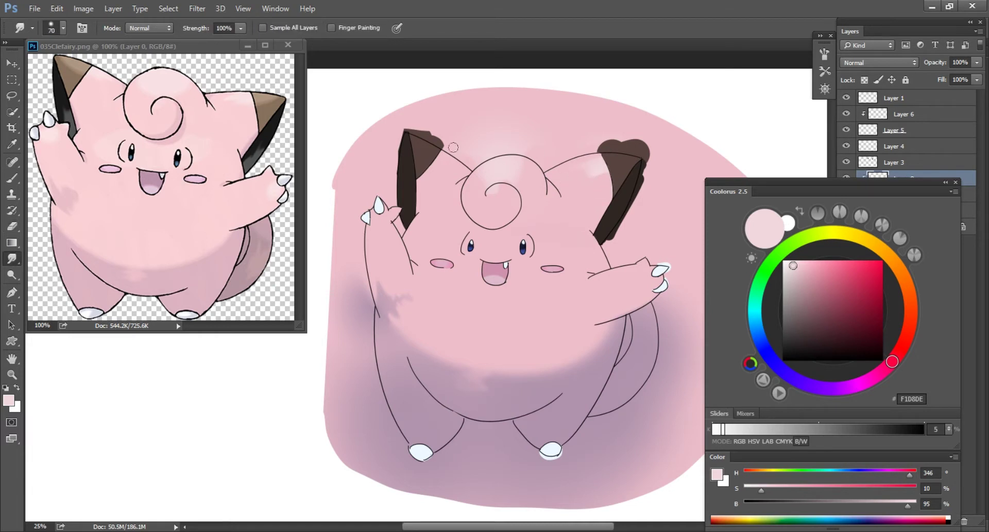
key("g")
key("r")
key("g")
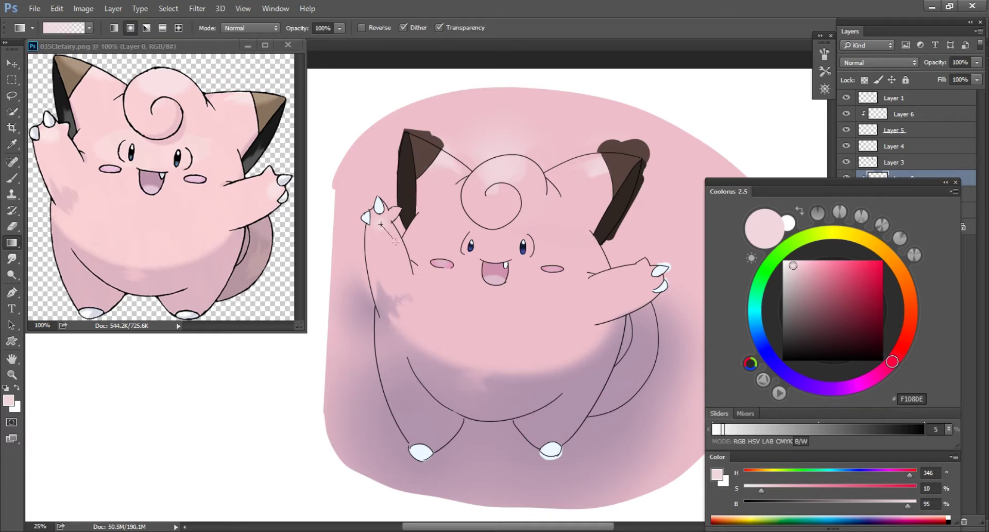
- Add light pink highlights on the raised hand, between the eyes and around the left eye
left_click_drag(638, 282, 645, 286)
left_click_drag(535, 257, 536, 255)
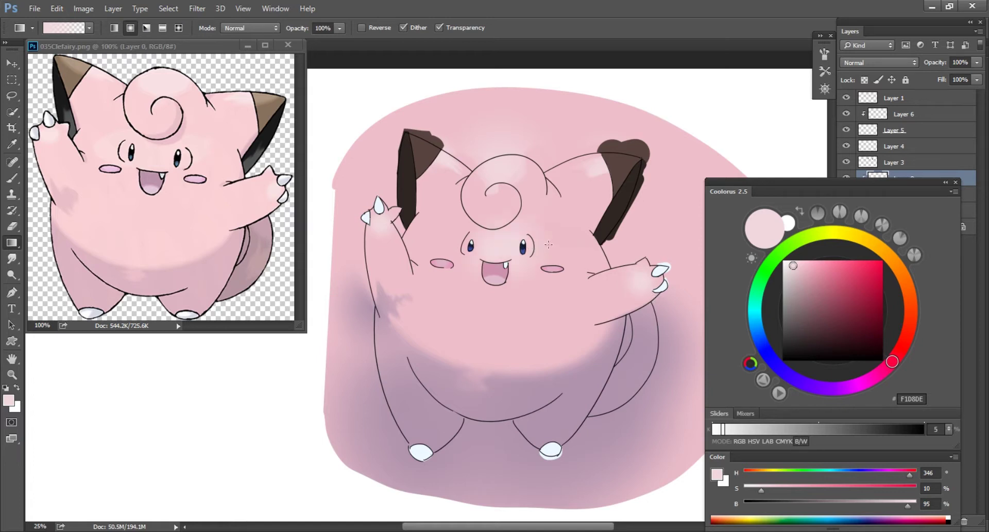
left_click_drag(470, 248, 523, 250)
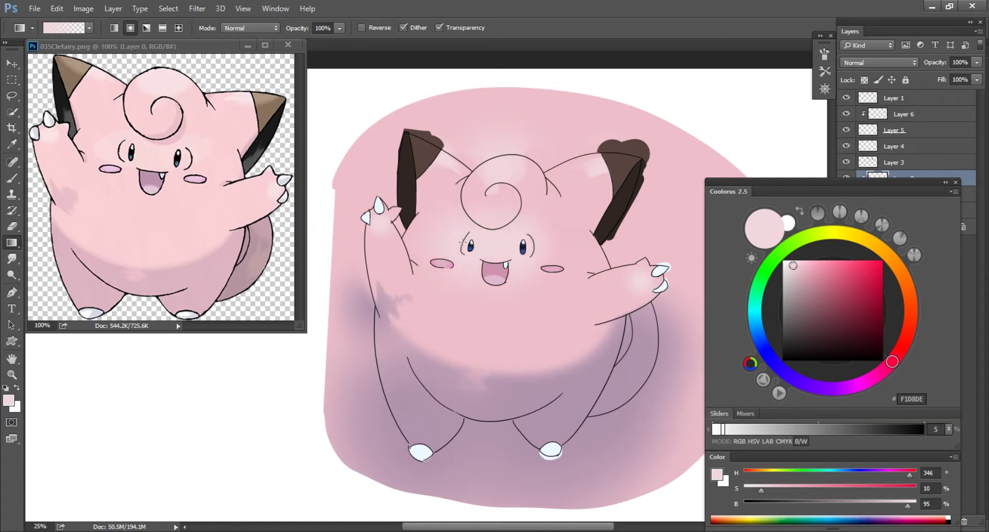
key("e")
right_click(538, 207)
key("Return")
left_click_drag(479, 223, 443, 223)
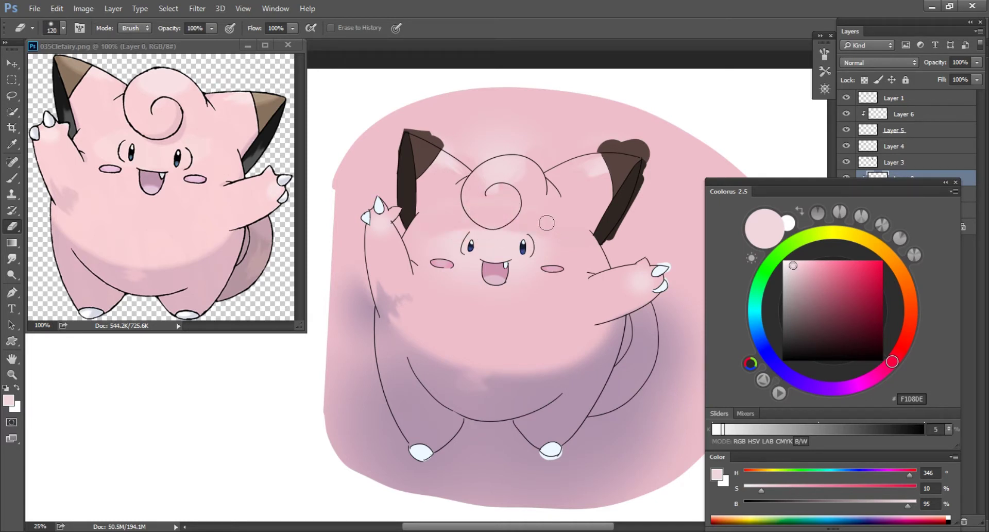
left_click_drag(547, 223, 551, 225)
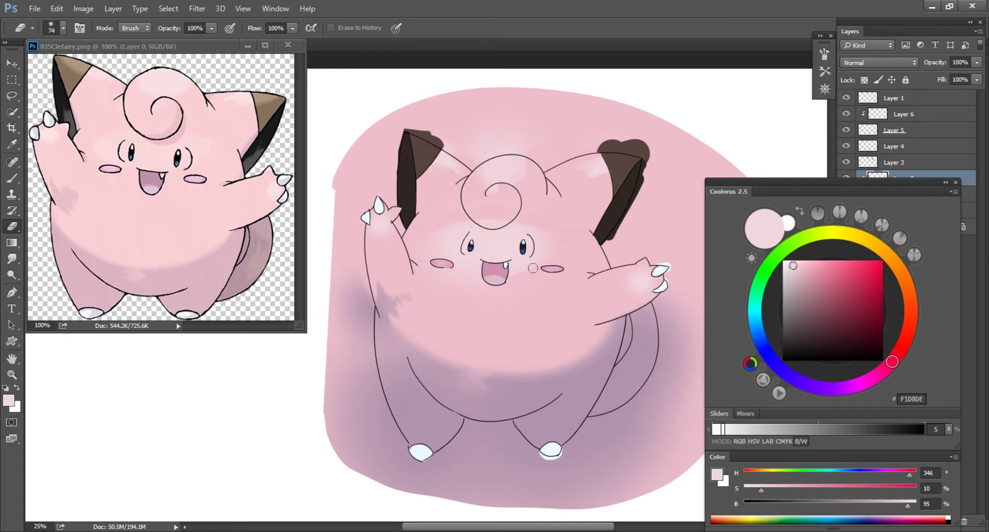
- Review the smudge brush options and set the eraser size to 44
key("r")
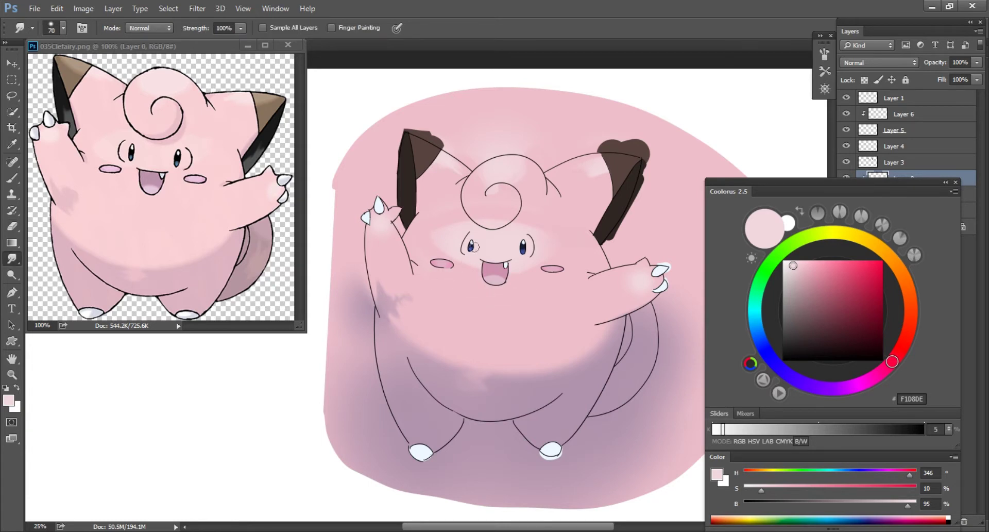
key("F5")
key("F5")
right_click(467, 232)
key("Escape")
key("e")
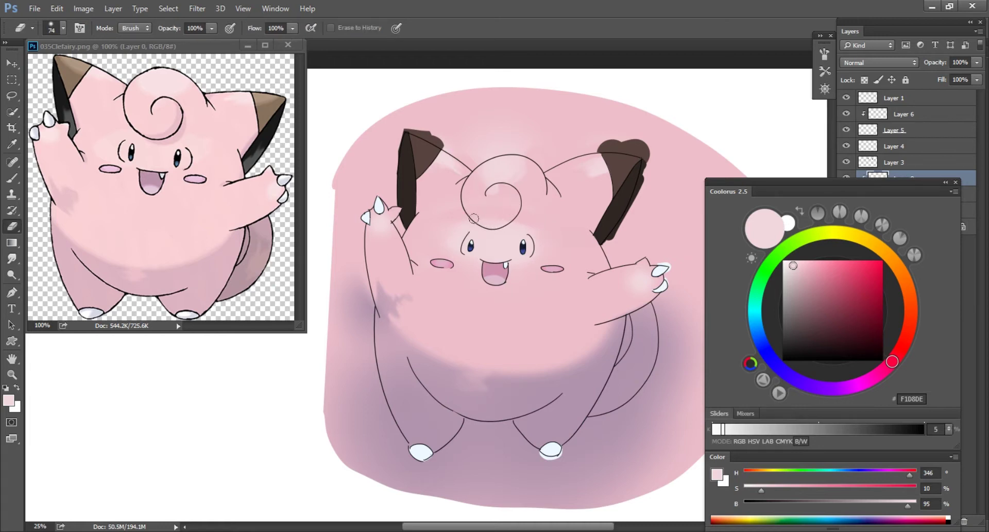
right_click(477, 213)
key("shift+Tab")
type("44")
key("Return")
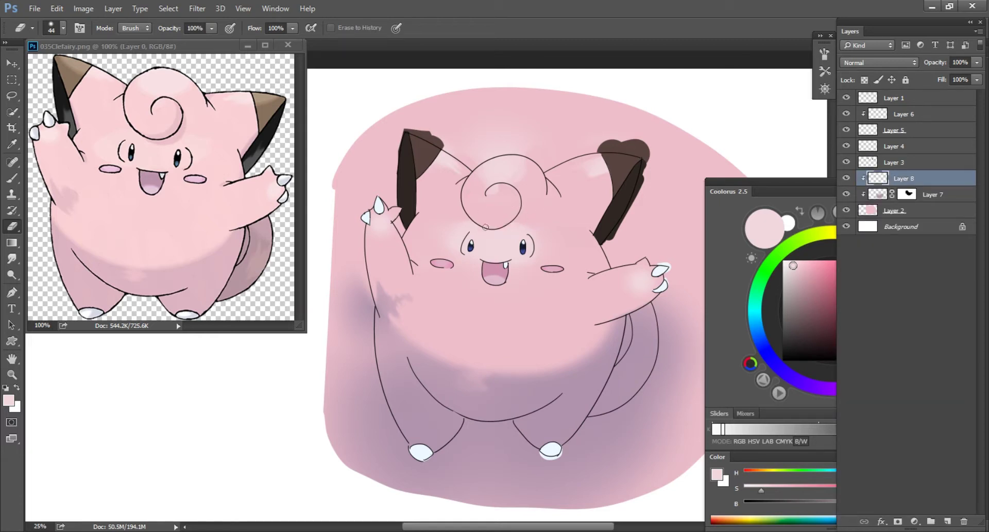
- Sample the body's mauve and drag a radial gradient shadow under the head swirl on Layer 7
left_click(884, 196)
key("g")
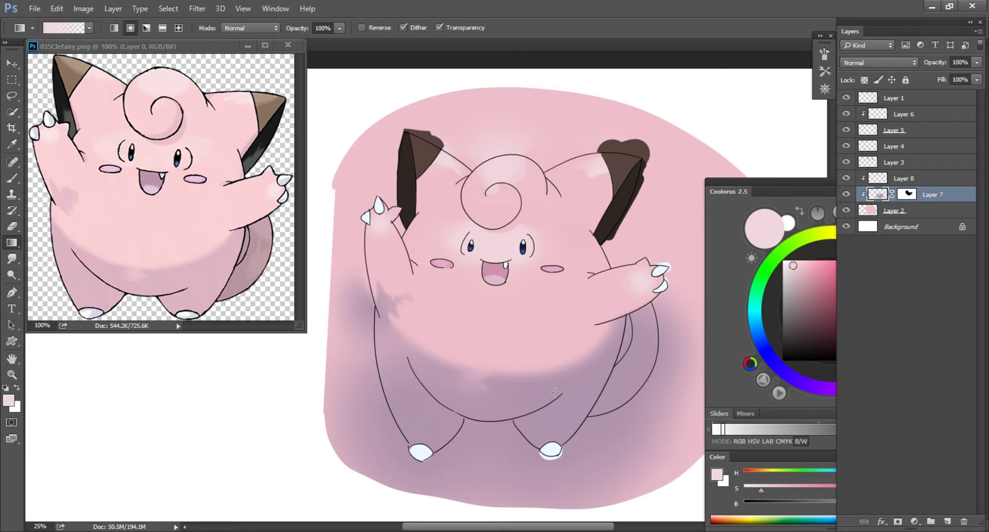
left_click(570, 387, "alt")
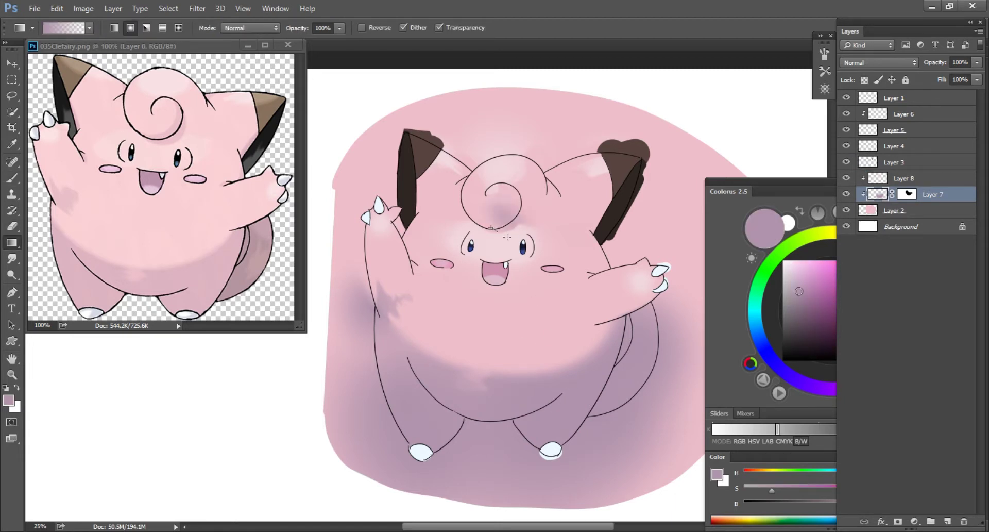
left_click_drag(516, 209, 531, 219)
- Refine Layer 7's mask with an eraser enlarged to 132 pixels
left_click(865, 180)
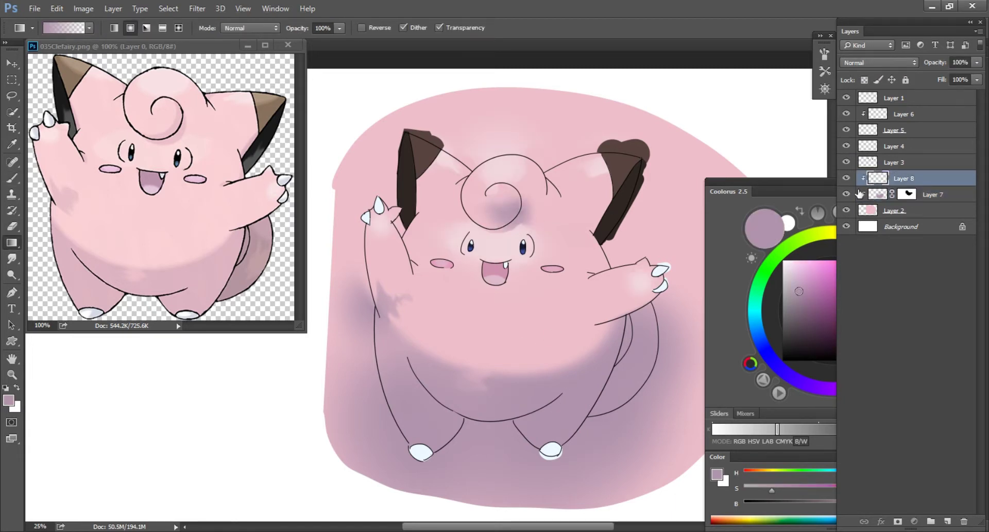
double_click(908, 194)
key("d")
key("e")
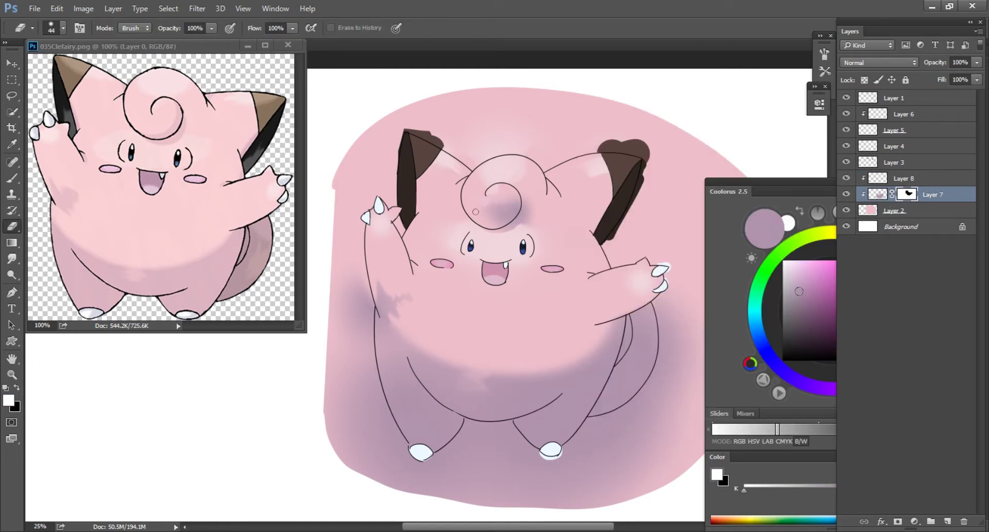
key("x")
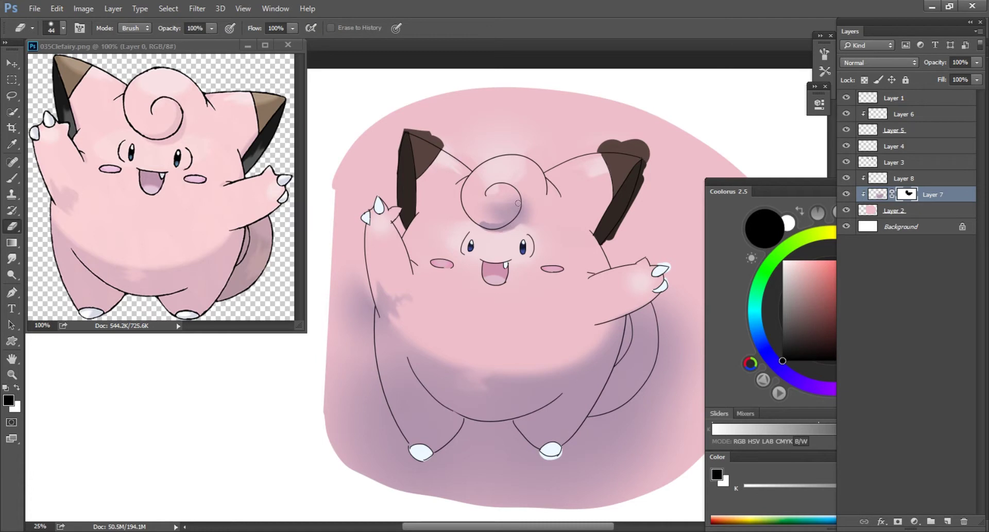
key("x")
key("r")
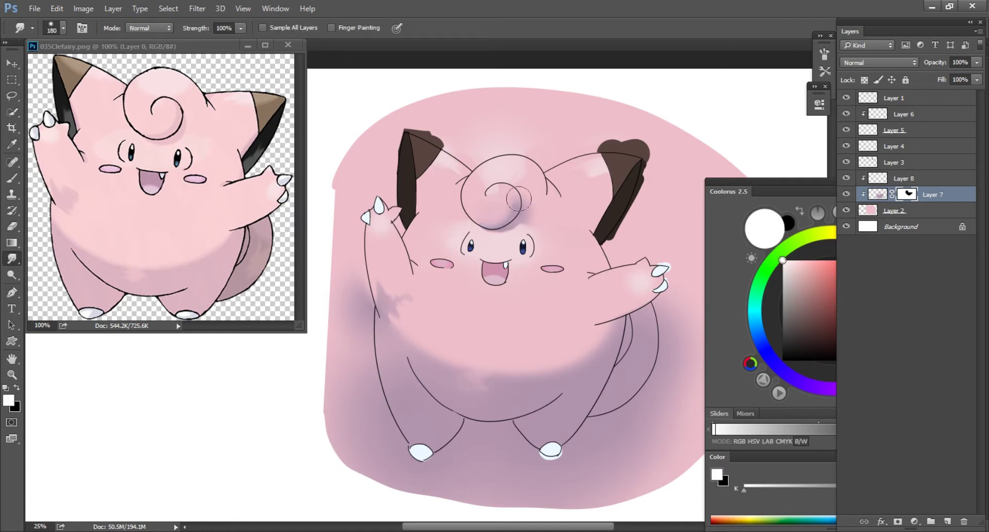
key("e")
right_click(529, 211)
key("Escape")
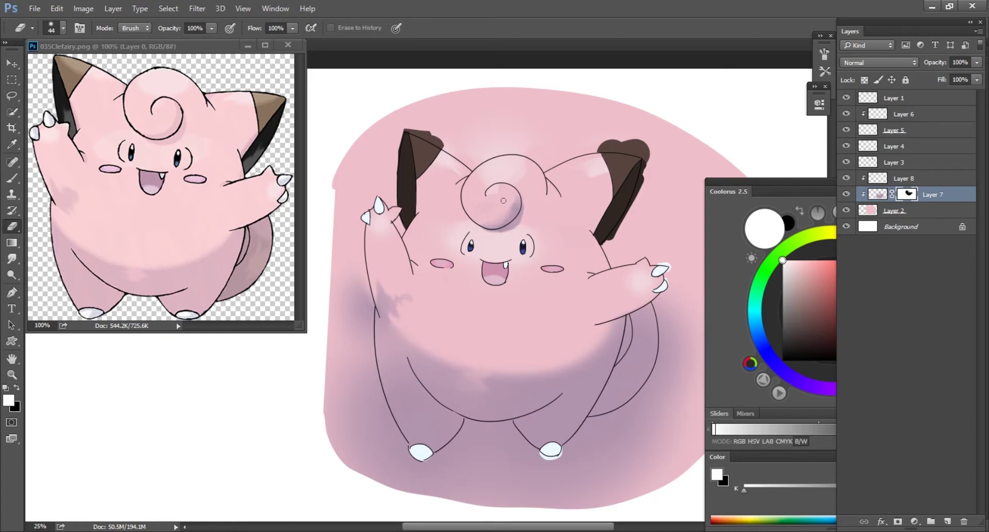
key("bracketright")
key("bracketright")
key("bracketright")
- Lower Layer 7's opacity to about 67% to soften the body shading
left_click(902, 178)
left_click(937, 198)
left_click(977, 62)
left_click_drag(978, 76, 956, 77)
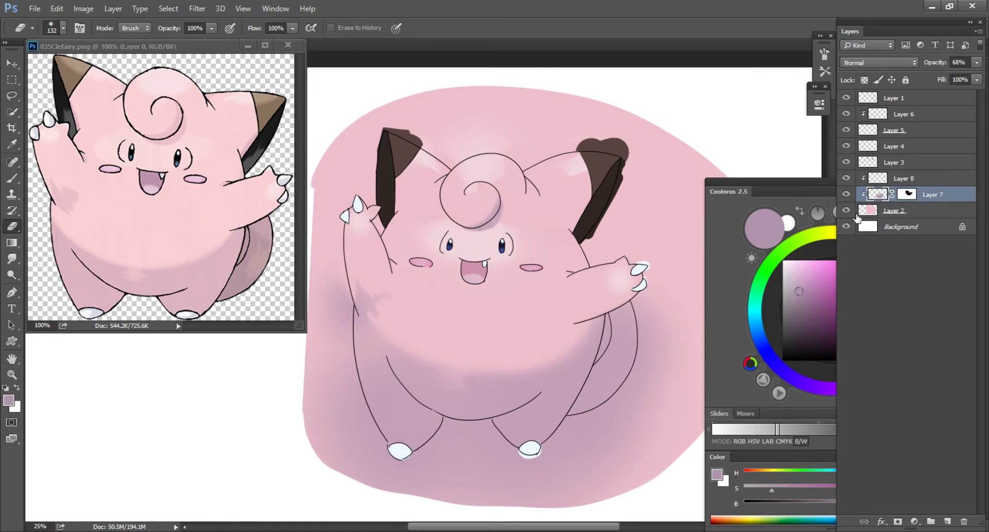
left_click(937, 179)
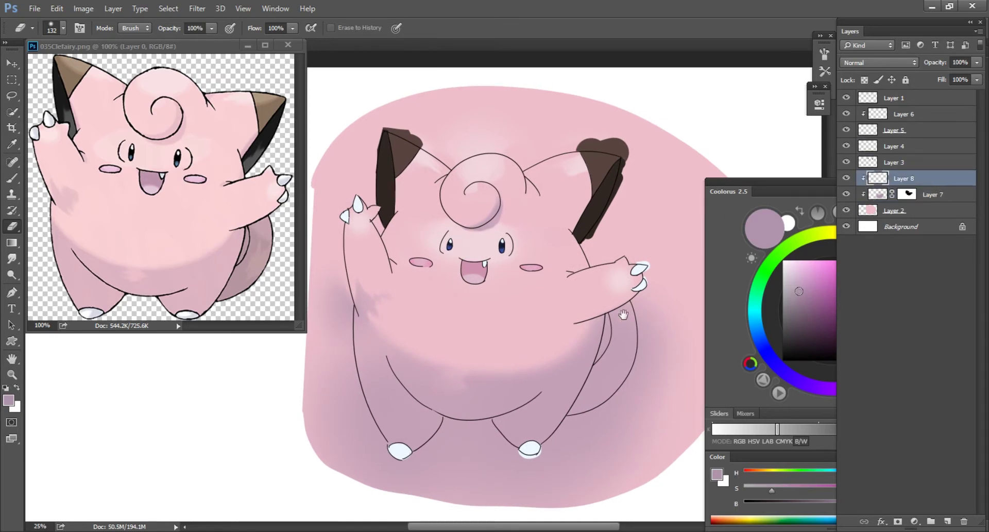
left_click_drag(623, 314, 624, 342)
left_click(897, 162)
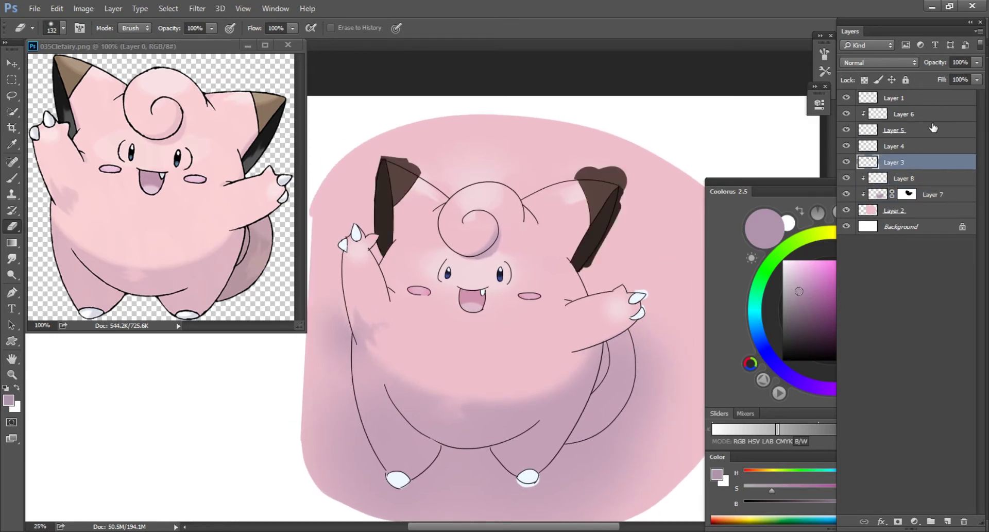
- Add a new layer clipped to Layer 3 and pick the darker brown 443C39
key("ctrl+alt+shift+n")
key("ctrl+alt+g")
key("b")
left_click(600, 200, "alt")
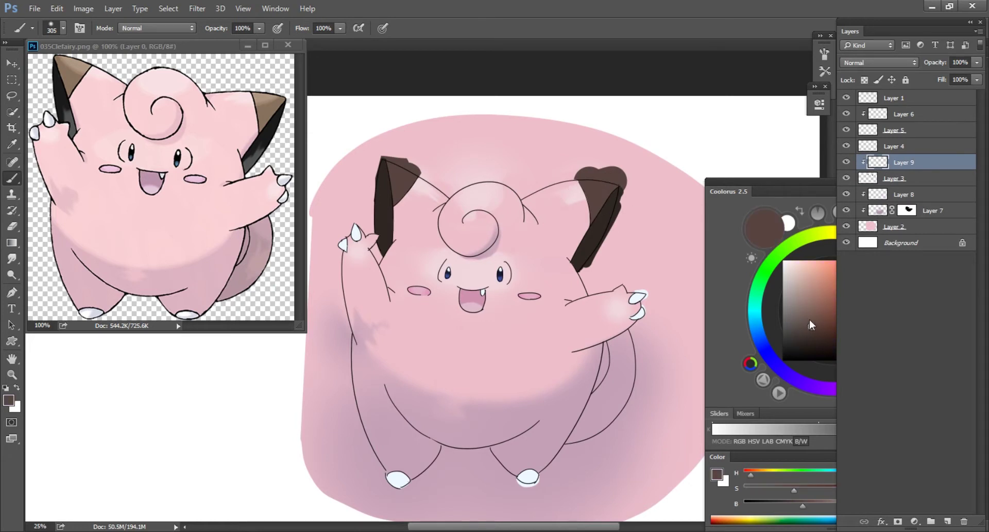
left_click_drag(809, 324, 798, 310)
key("g")
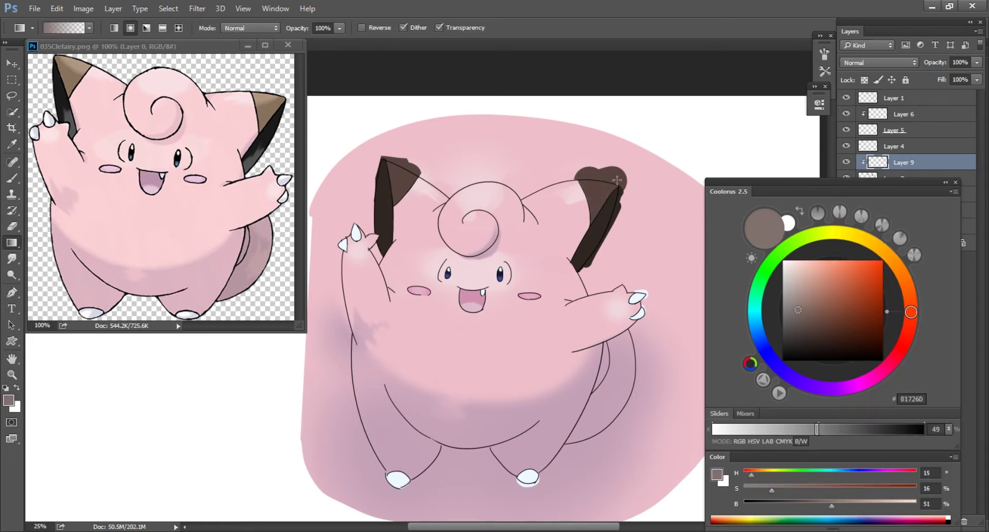
key("e")
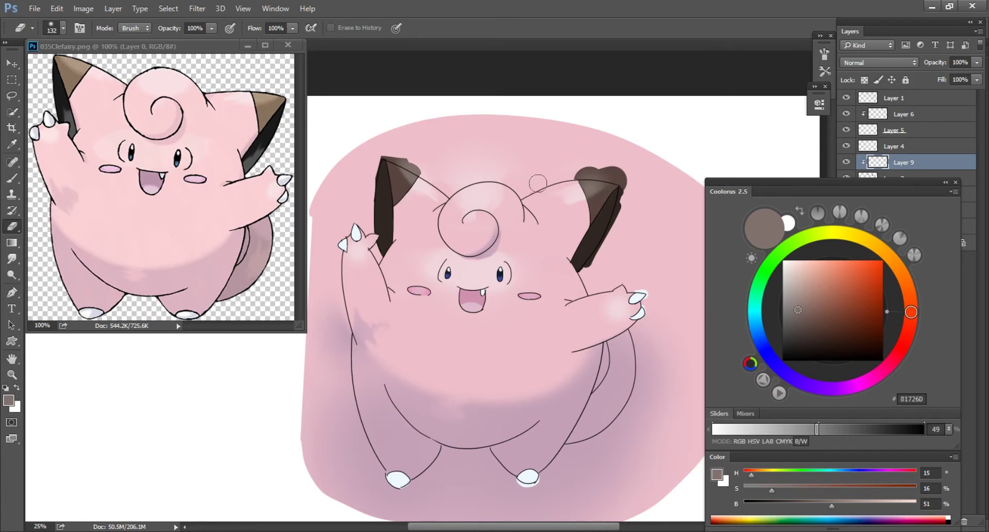
left_click_drag(538, 183, 546, 179)
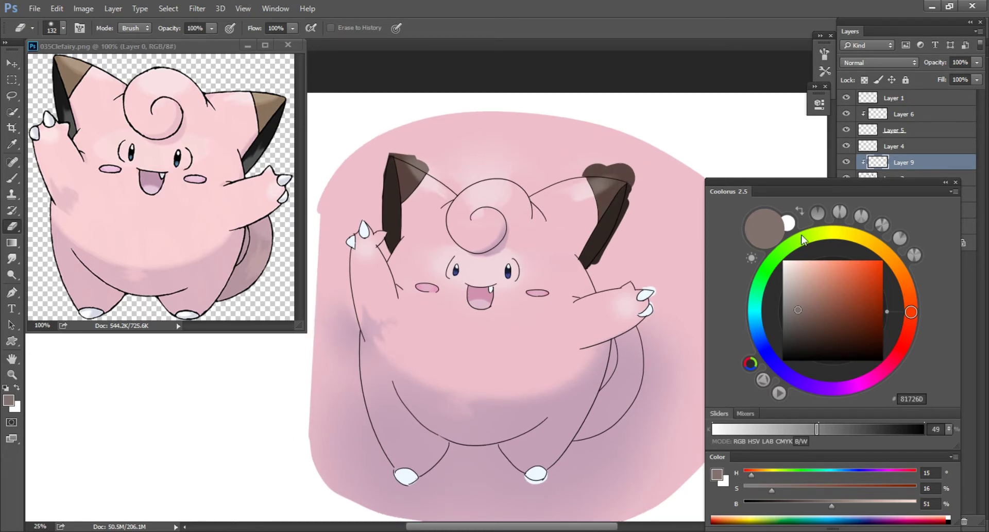
key("b")
left_click(823, 349)
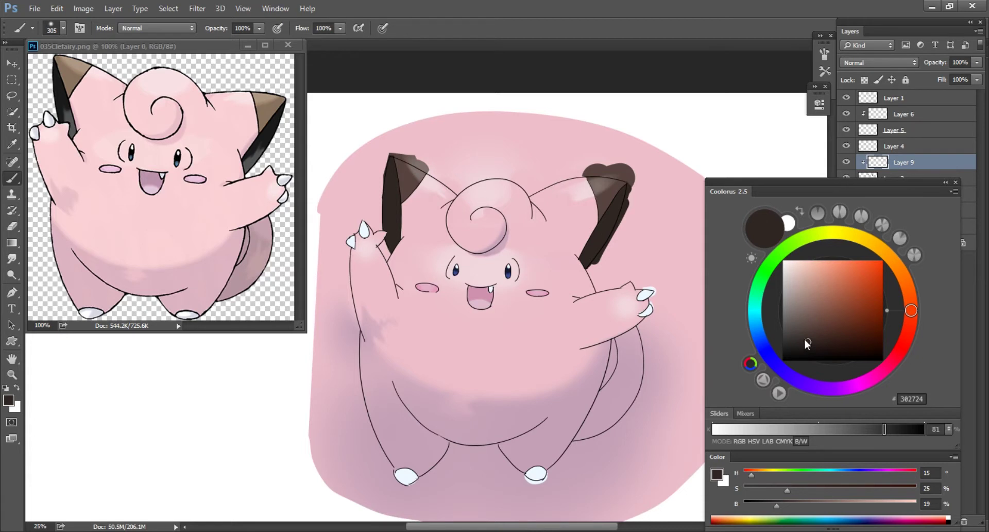
left_click(799, 333)
key("e")
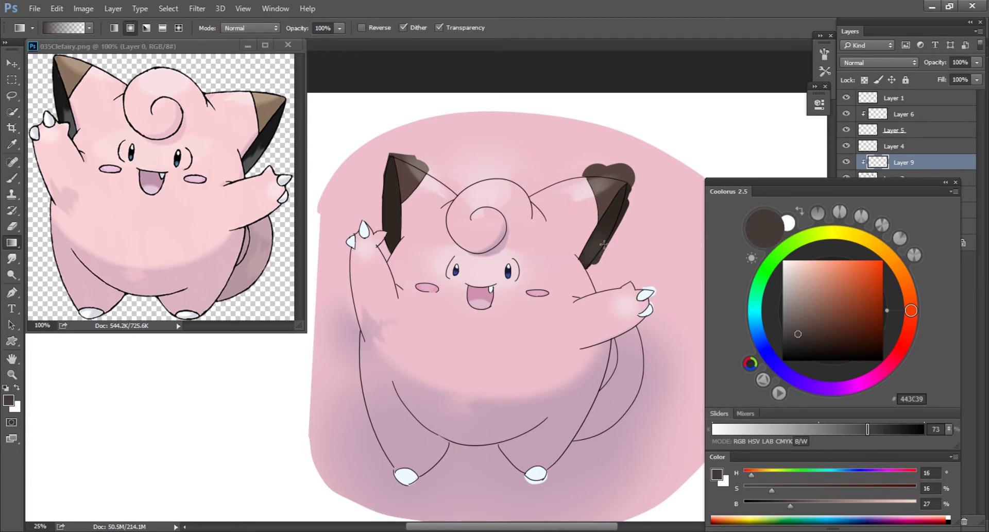
- Smudge the lower edge of the left ear's dark fill to blend it
key("r")
left_click_drag(398, 237, 400, 270)
left_click_drag(384, 206, 393, 237)
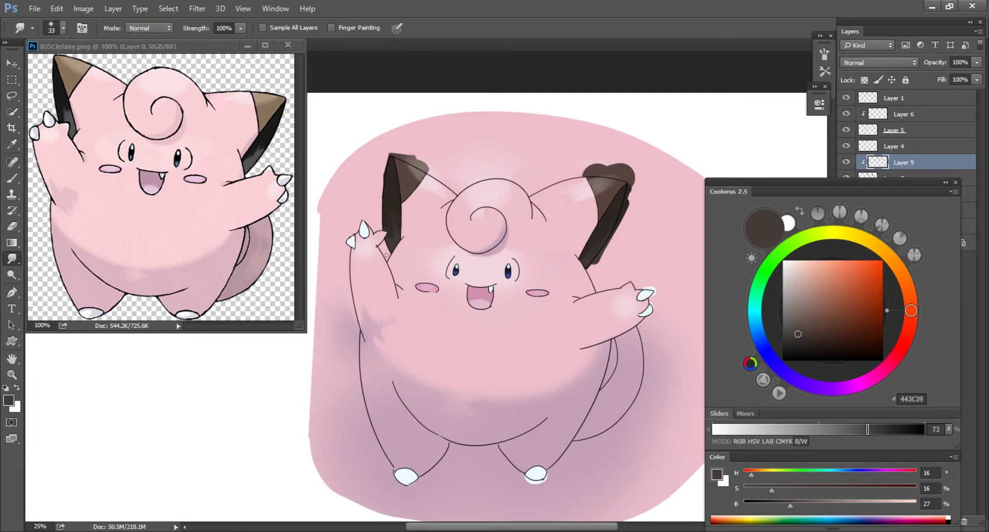
- On Layer 7's mask, erase part of the body highlight at 40% eraser opacity
left_click(885, 164)
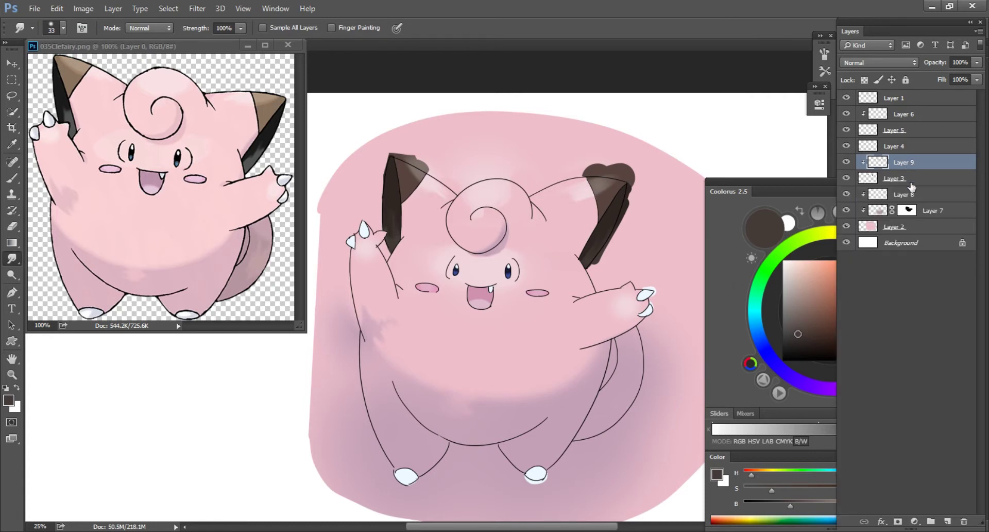
left_click(908, 210)
mouse_move(630, 368)
left_mouse_down()
mouse_move(639, 334)
mouse_move(632, 342)
left_mouse_up()
key("e")
key("4")
key("r")
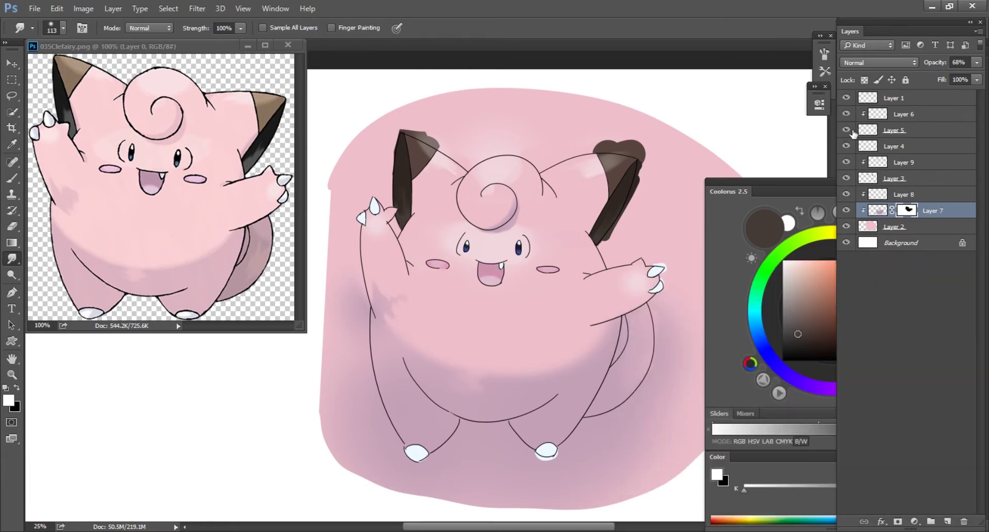
left_click(855, 150)
key("ctrl+shift+n")
- Confirm clipped Layer 10 and brush pale D7E0E6 highlights across the feet at size 112
key("Return")
key("b")
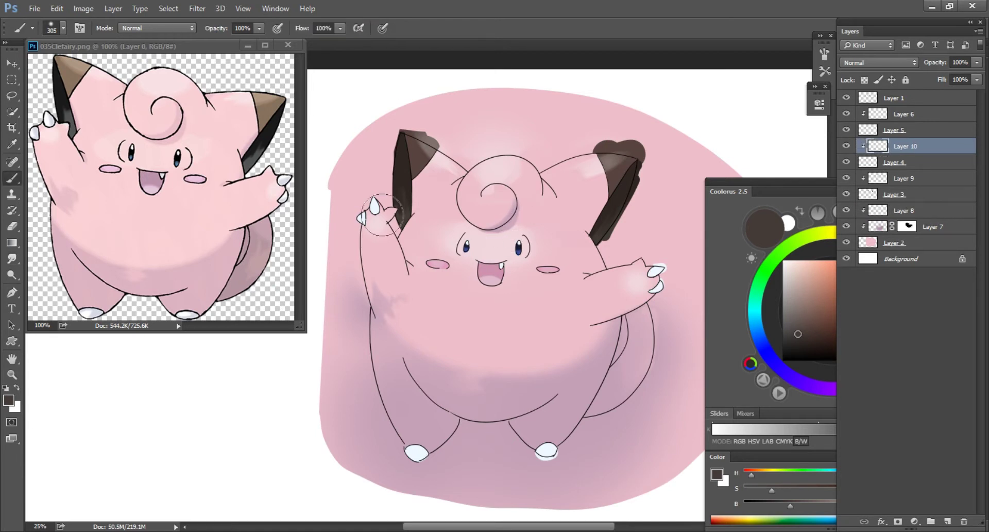
left_click(379, 209, "alt")
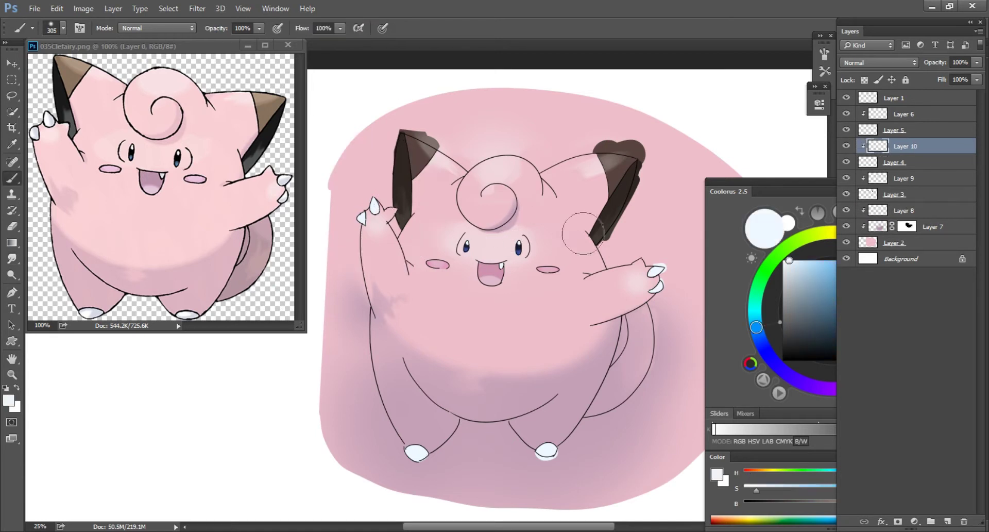
left_click(789, 270)
left_click(400, 219)
left_click_drag(399, 219, 389, 214)
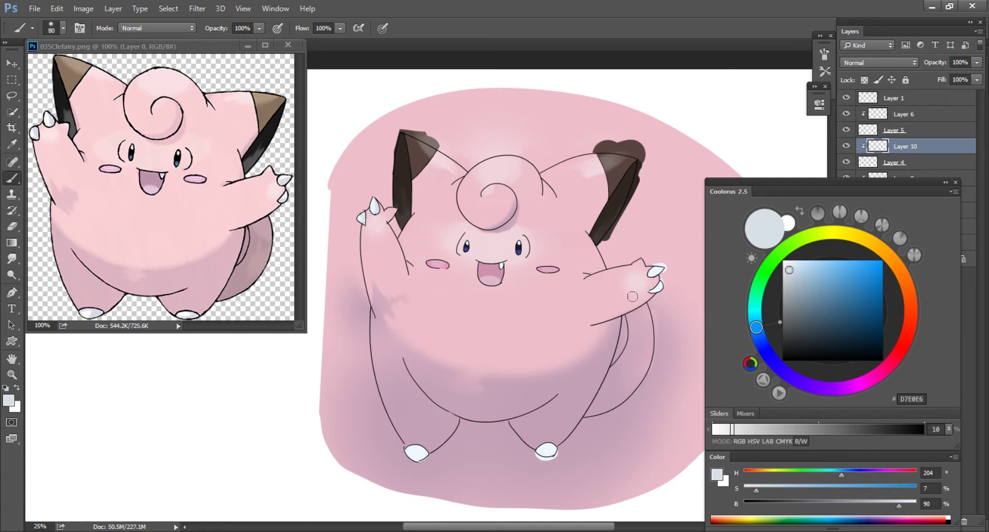
left_click_drag(633, 296, 609, 290)
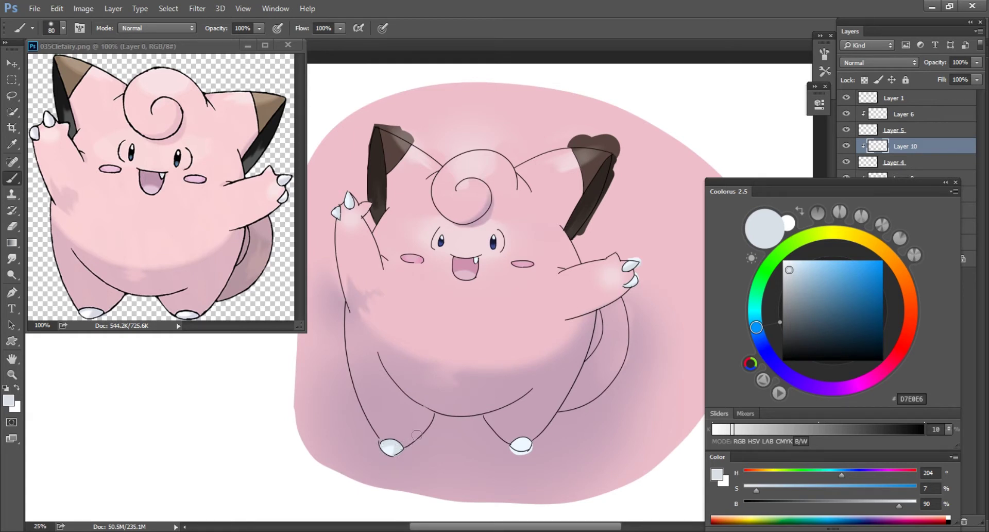
left_click_drag(509, 448, 538, 440)
- Make Layer 2 the active layer
left_click_drag(681, 279, 675, 282)
left_click(936, 147)
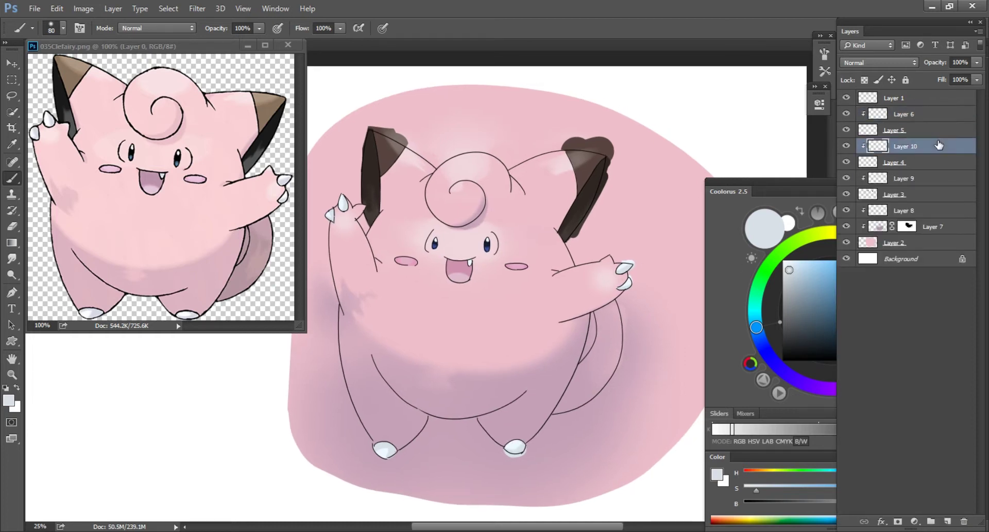
left_click(943, 245)
scroll(555, 320, "up", 2)
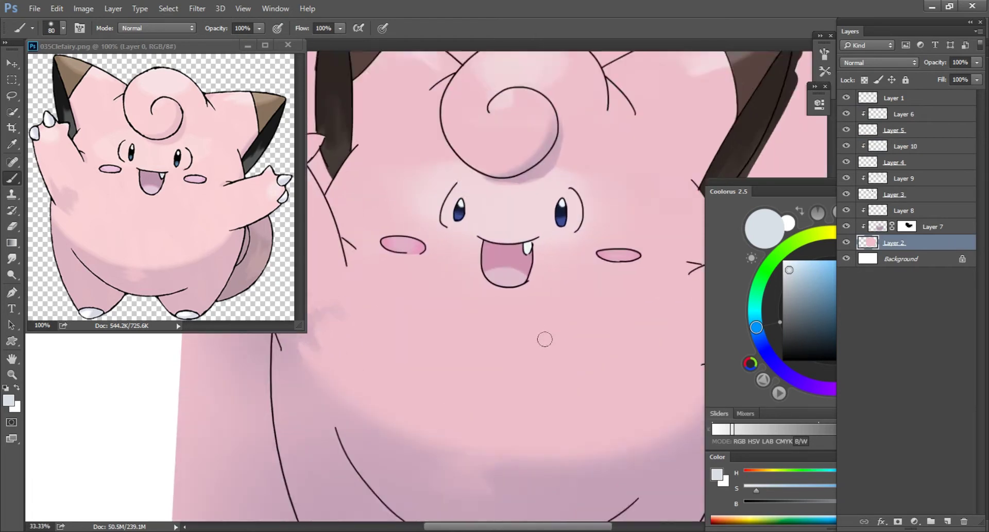
- Erase stray pink left of the outline and along the ear's left edge with a 23-pixel eraser
key("e")
right_click(416, 271)
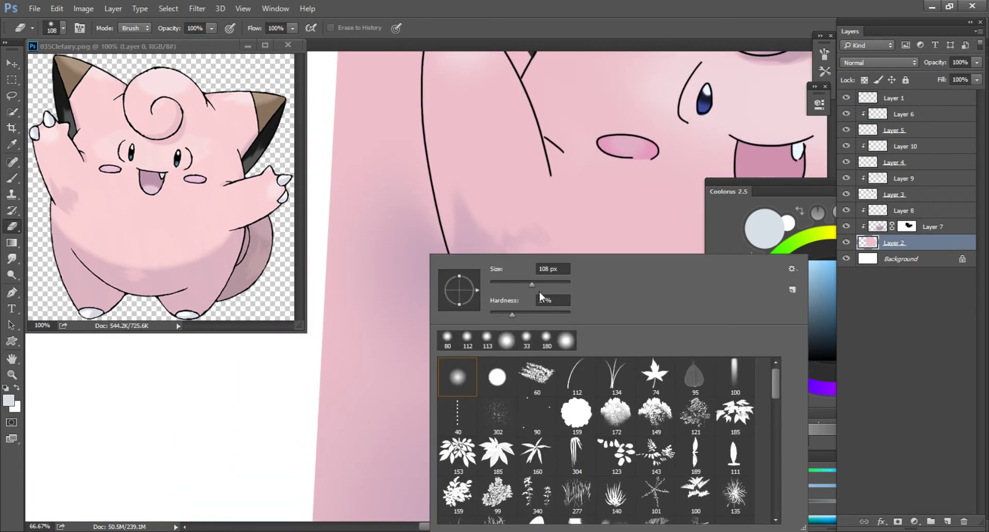
mouse_move(391, 258)
left_mouse_down()
mouse_move(424, 274)
mouse_move(437, 266)
mouse_move(381, 521)
left_mouse_up()
key("bracketleft")
key("bracketleft")
key("bracketleft")
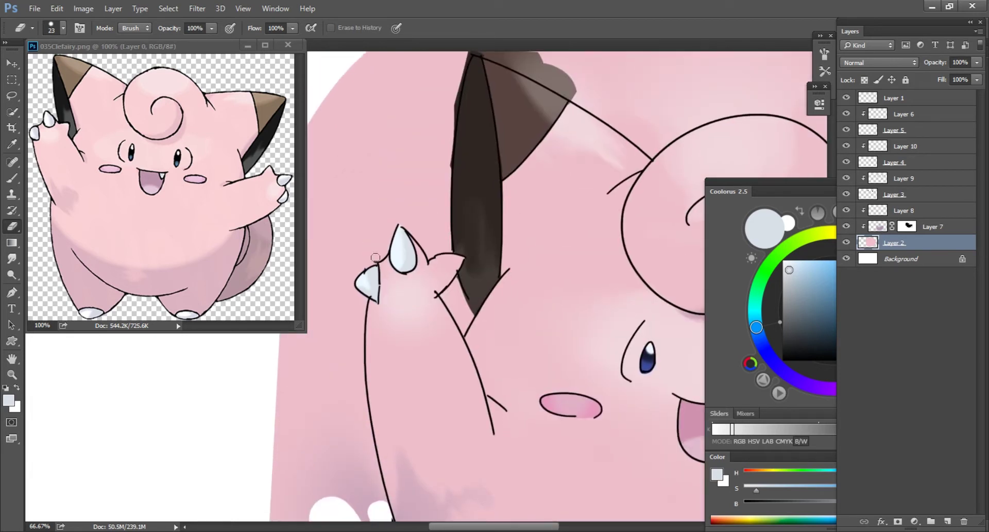
left_click_drag(377, 254, 351, 368)
mouse_move(446, 162)
left_mouse_down()
mouse_move(415, 252)
mouse_move(422, 266)
mouse_move(546, 263)
mouse_move(606, 205)
left_mouse_up()
- Erase small stray pink spots near the raised arm and beside the foot
left_click_drag(577, 373, 552, 226)
mouse_move(618, 371)
left_mouse_down()
mouse_move(539, 185)
mouse_move(588, 197)
mouse_move(664, 130)
left_mouse_up()
left_click(521, 275)
mouse_move(316, 284)
left_mouse_down()
mouse_move(457, 256)
mouse_move(507, 331)
mouse_move(482, 313)
left_mouse_up()
left_click_drag(447, 367, 562, 374)
left_click_drag(444, 385, 443, 401)
- Zoom in on the hand and erase the pink around the lower and upper claws
key("ctrl+minus")
key("ctrl+minus")
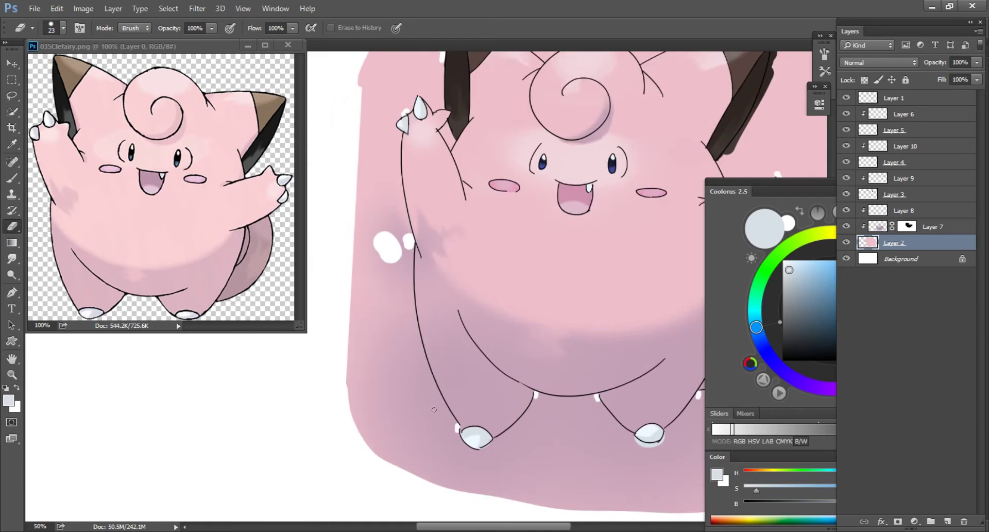
key("ctrl+minus")
key("w")
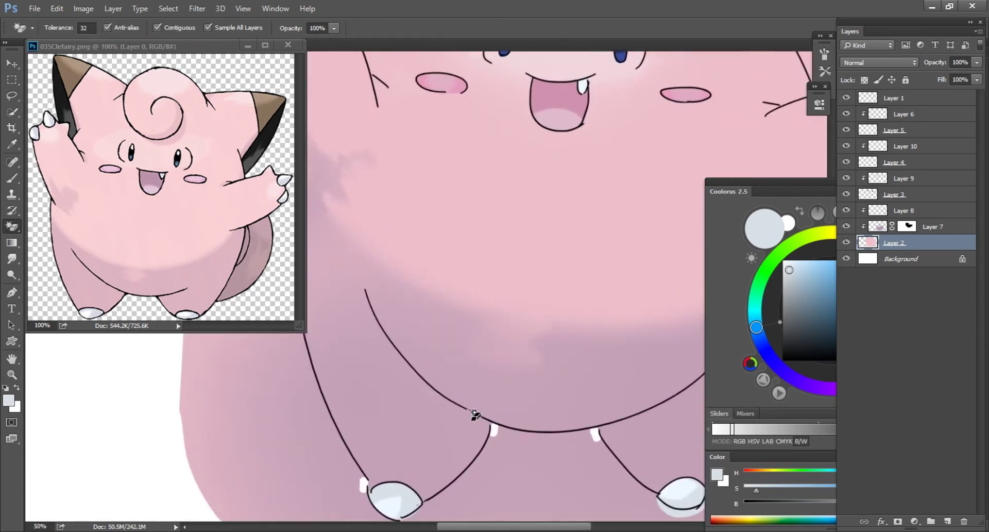
key("ctrl+plus")
key("ctrl+plus")
key("ctrl+plus")
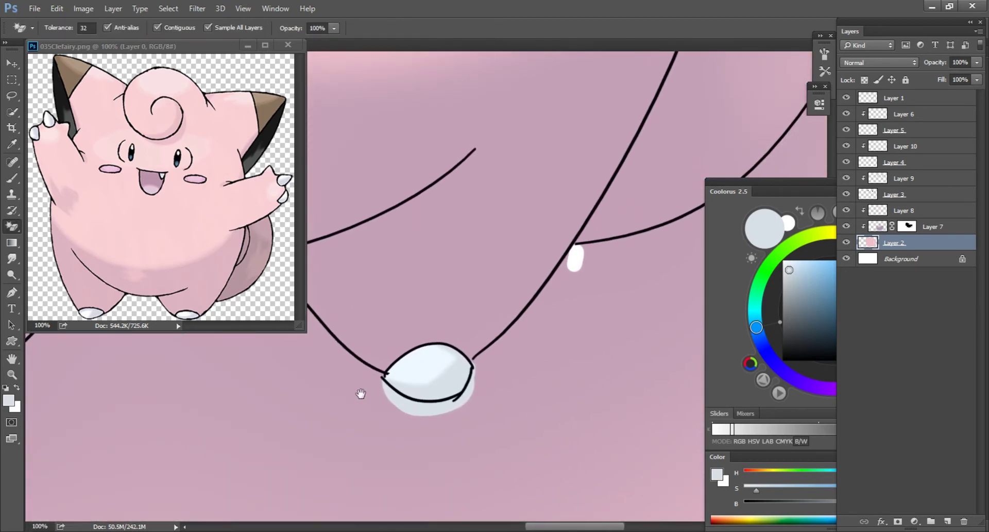
left_click_drag(370, 377, 272, 454)
key("e")
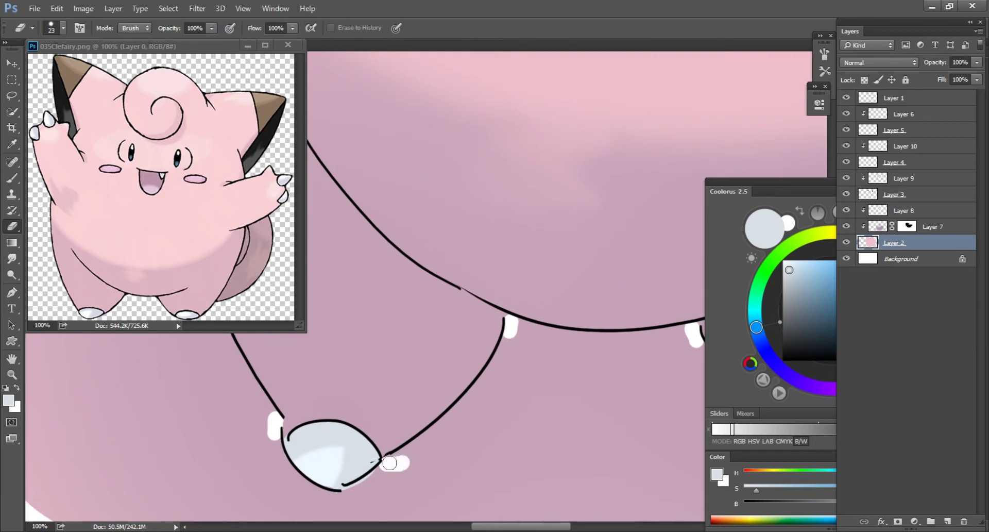
key("w")
key("ctrl+minus")
key("ctrl+minus")
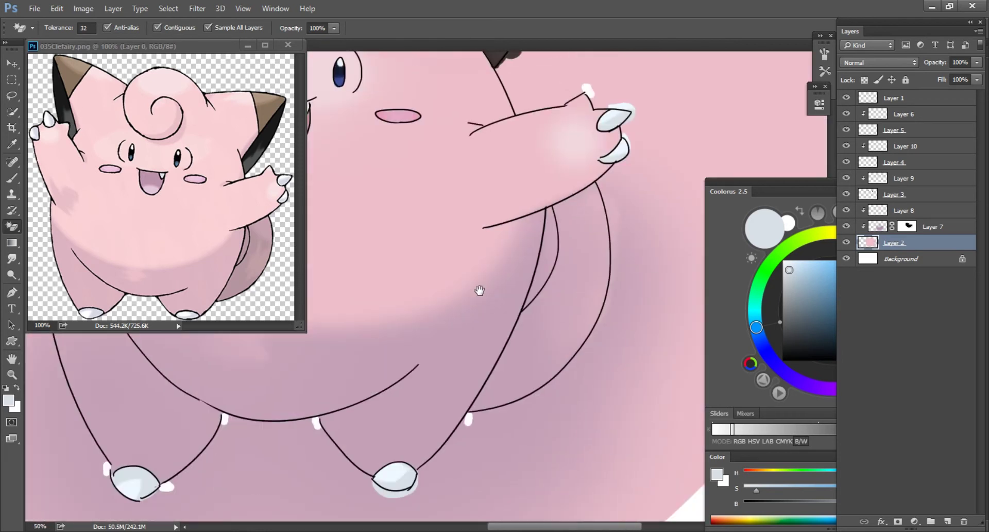
key("ctrl+plus")
key("e")
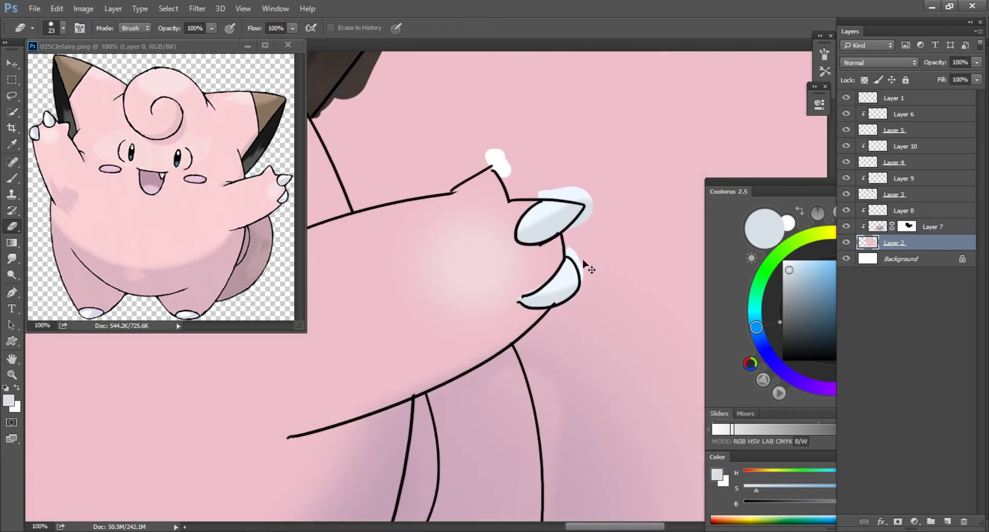
left_click_drag(573, 241, 576, 305)
left_click_drag(581, 242, 585, 184)
left_click_drag(514, 191, 572, 187)
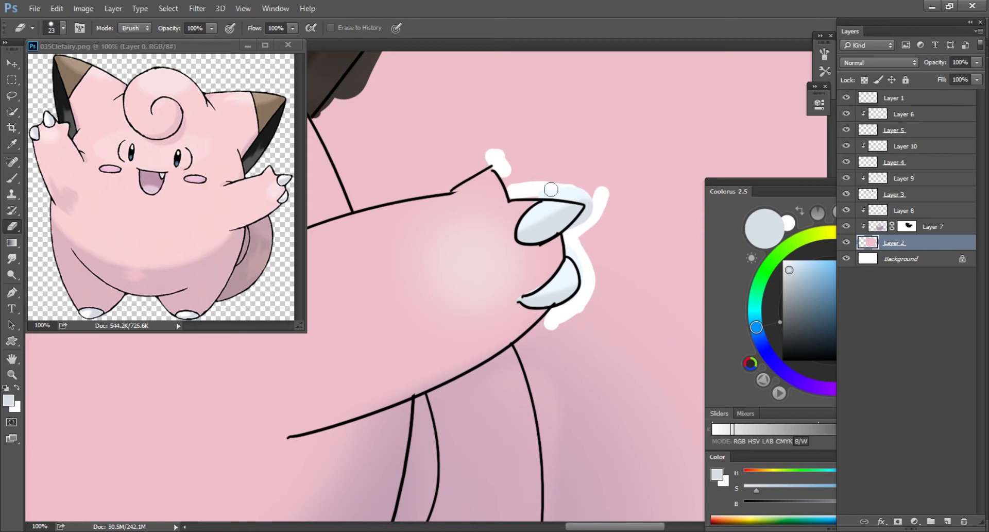
left_click_drag(451, 182, 546, 226)
- Remove the pink backdrop around Clefairy with the Magic Eraser
key("ctrl+minus")
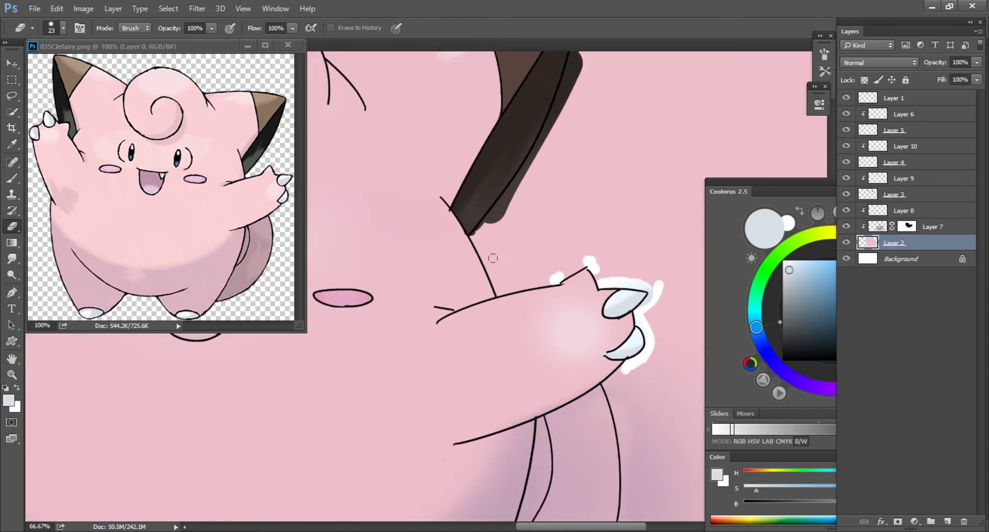
key("ctrl+minus")
key("ctrl+minus")
key("shift+e")
key("shift+e")
left_click(393, 232)
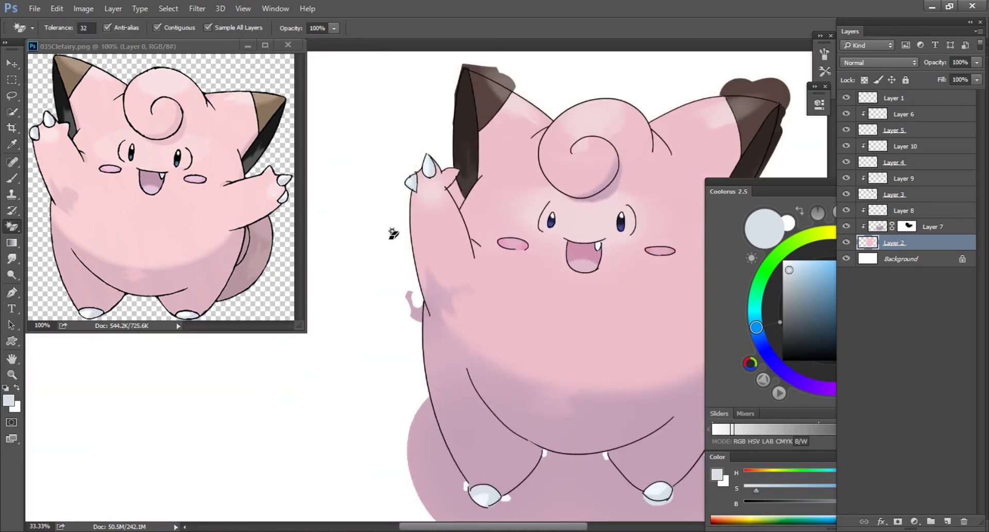
key("ctrl+minus")
key("ctrl+plus")
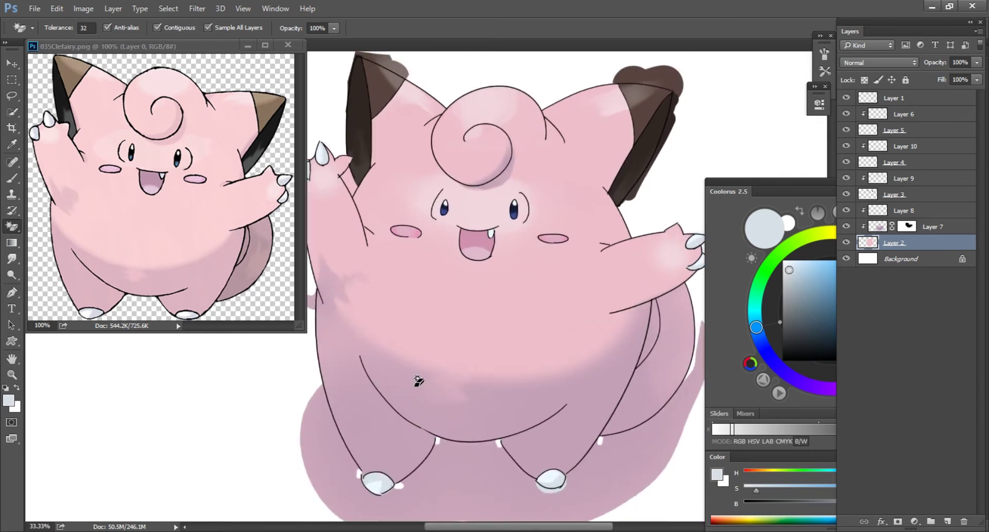
- Erase leftover pink around the left foot with the regular eraser
left_click_drag(324, 298, 416, 228)
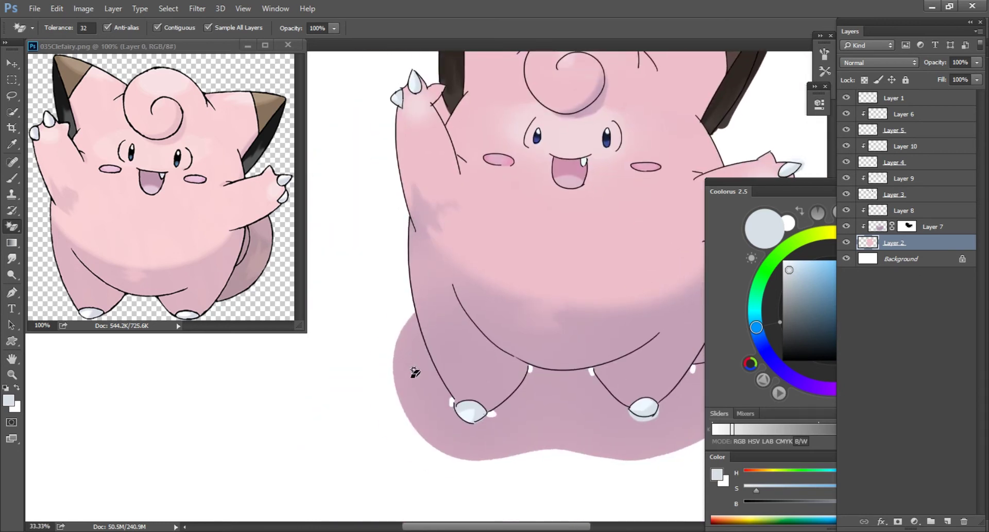
key("ctrl+plus")
key("ctrl+plus")
left_click_drag(424, 404, 411, 283)
key("shift+e")
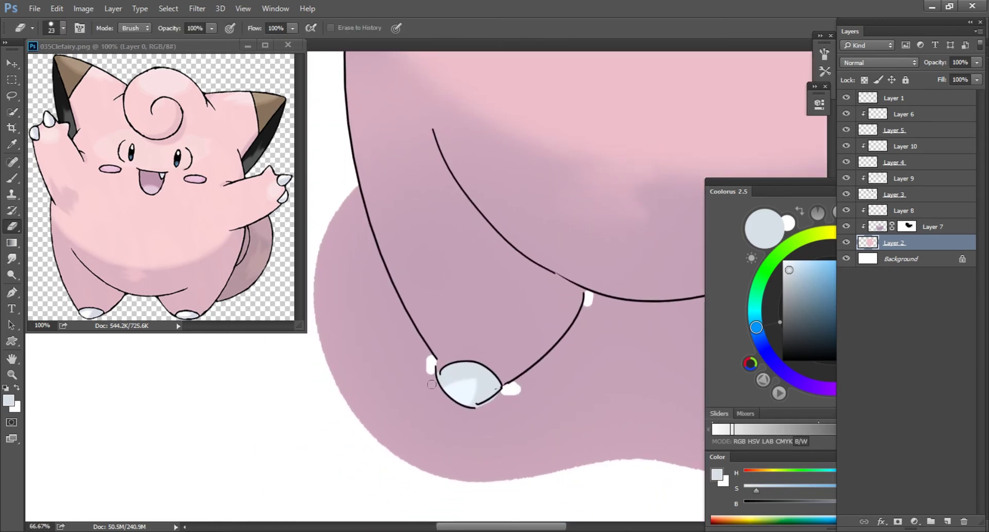
mouse_move(430, 364)
left_mouse_down()
mouse_move(463, 410)
mouse_move(518, 389)
left_mouse_up()
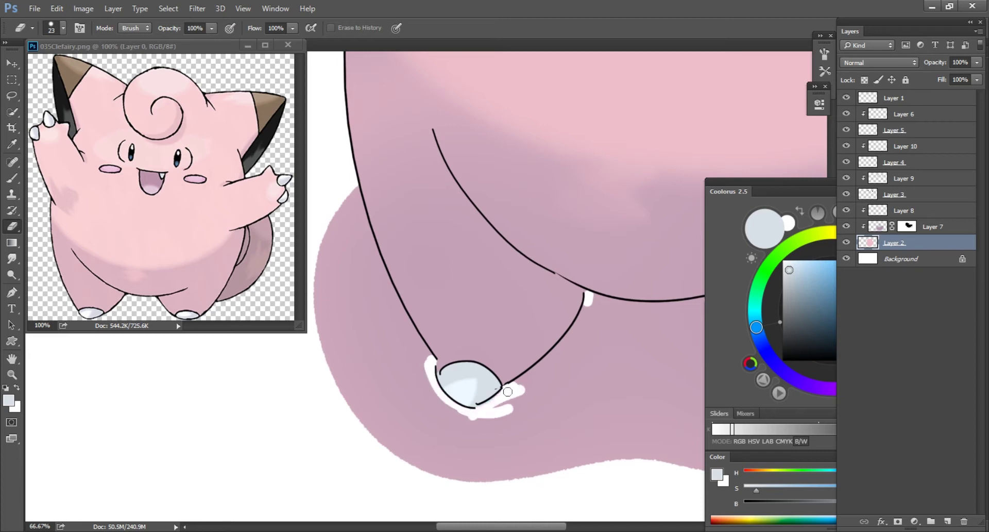
scroll(388, 423, "right", 8)
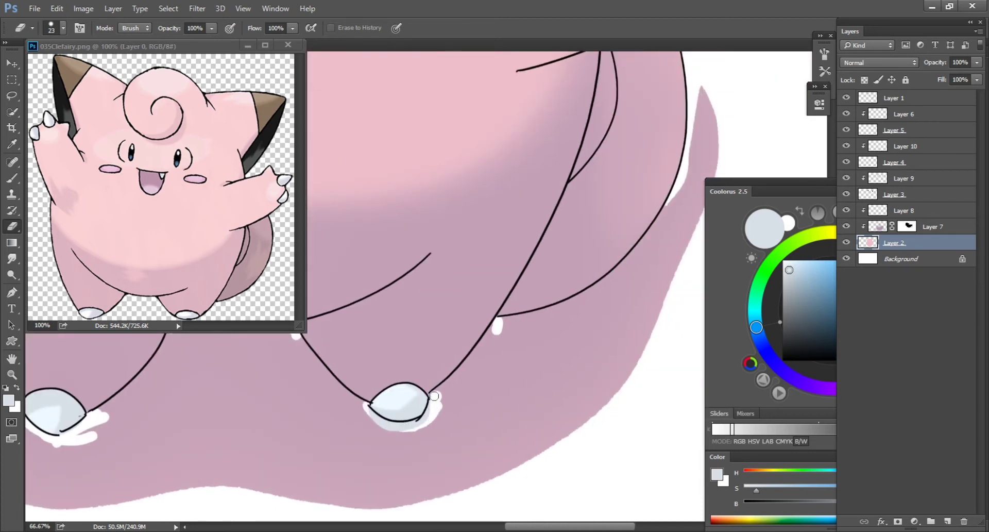
- Magic-erase the mauve fill around the character and recentre the view
key("ctrl+minus")
key("ctrl+minus")
key("shift+e")
left_click(360, 371)
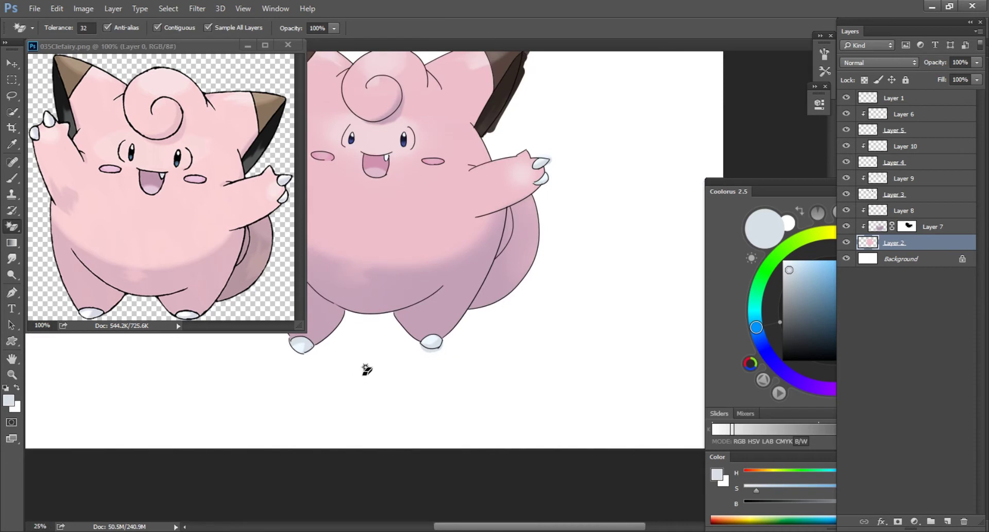
key("ctrl+minus")
left_click_drag(503, 429, 445, 485)
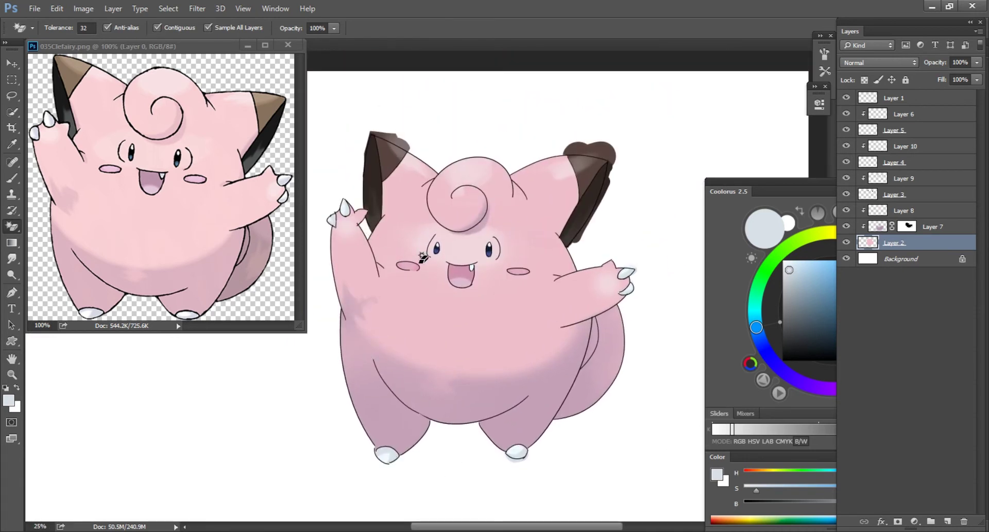
left_click_drag(618, 263, 606, 286)
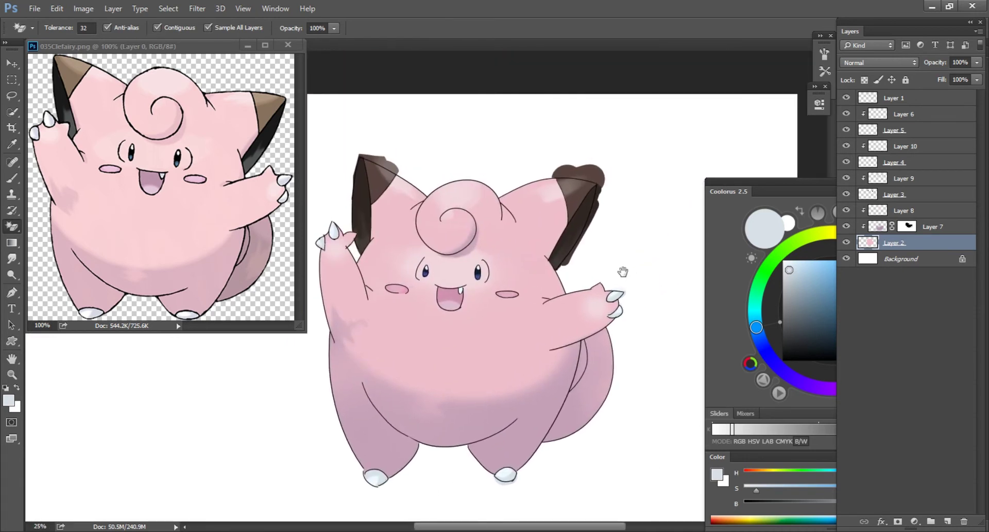
- Magic-erase the brownish patch on Layer 3 and the pink patch on Layer 2 at the ear tip
left_click(859, 195)
key("ctrl+plus")
key("ctrl+plus")
key("l")
key("e")
left_click(521, 147)
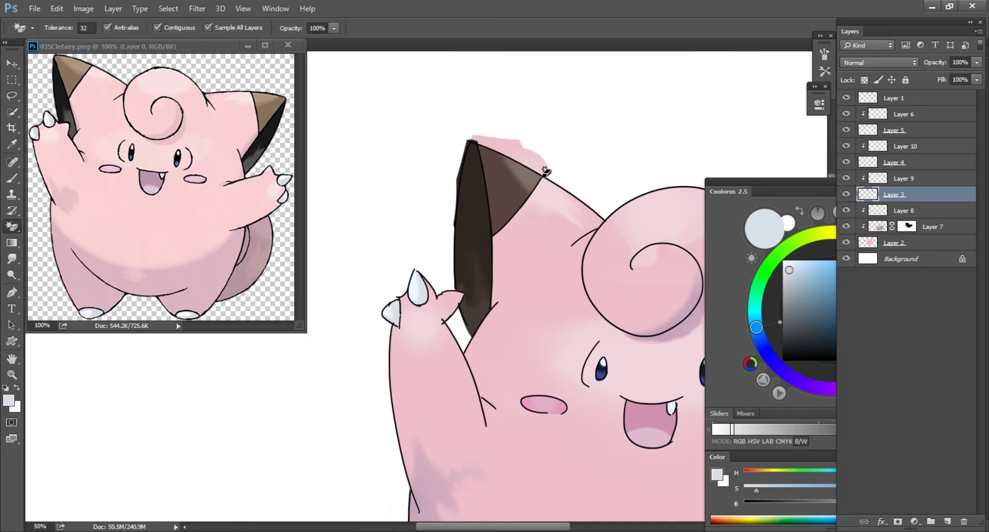
left_click(857, 240)
left_click(520, 158)
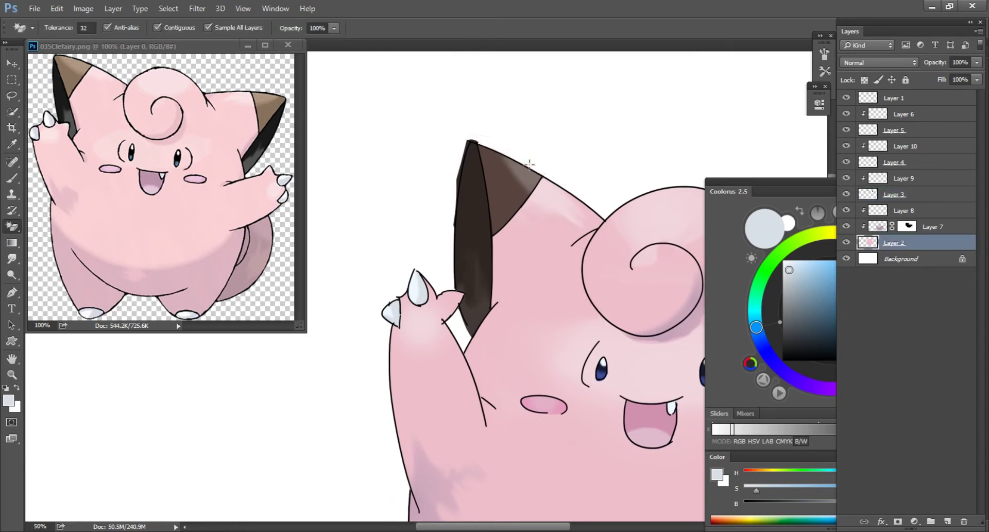
scroll(530, 164, "right", 5)
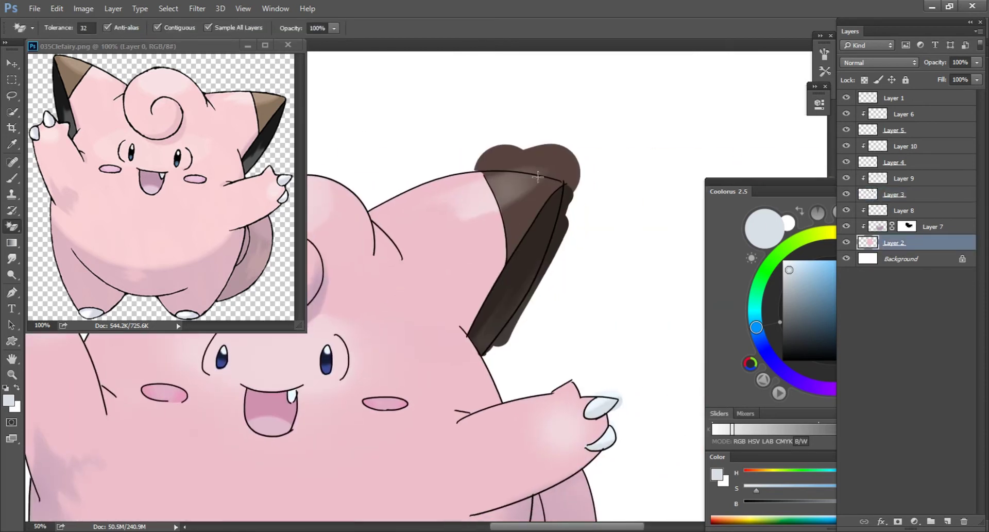
- On Layer 3, erase the dark brown blob and overspill along the ear's right edge
left_click(900, 195)
key("shift+e")
mouse_move(495, 163)
left_mouse_down()
mouse_move(475, 166)
mouse_move(569, 180)
left_mouse_up()
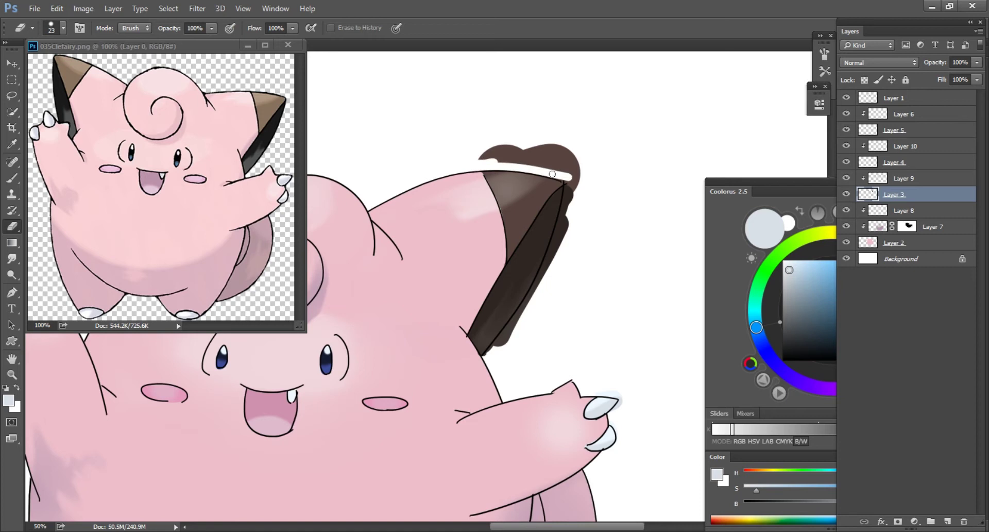
mouse_move(481, 143)
left_mouse_down()
mouse_move(586, 166)
mouse_move(581, 205)
left_mouse_up()
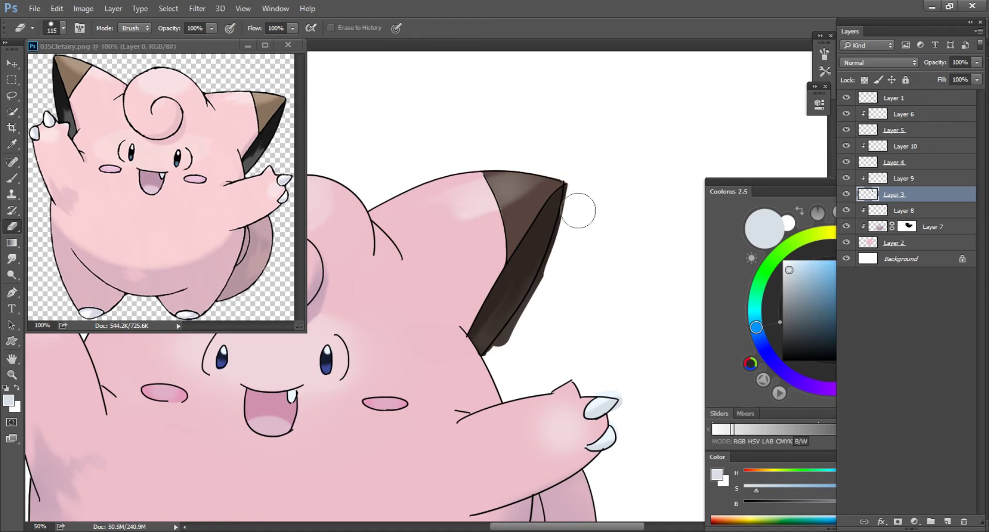
key("bracketleft")
left_click_drag(567, 263, 504, 350)
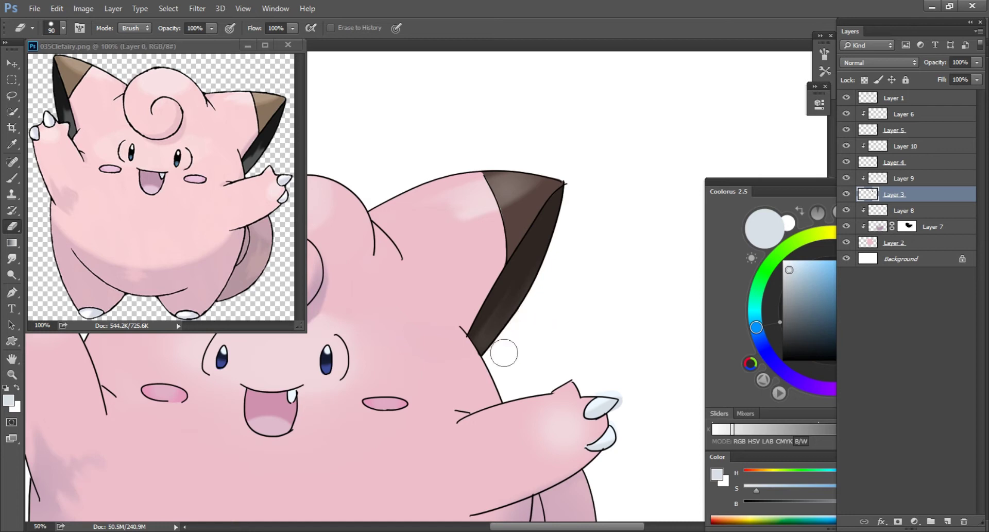
key("ctrl+minus")
key("ctrl+minus")
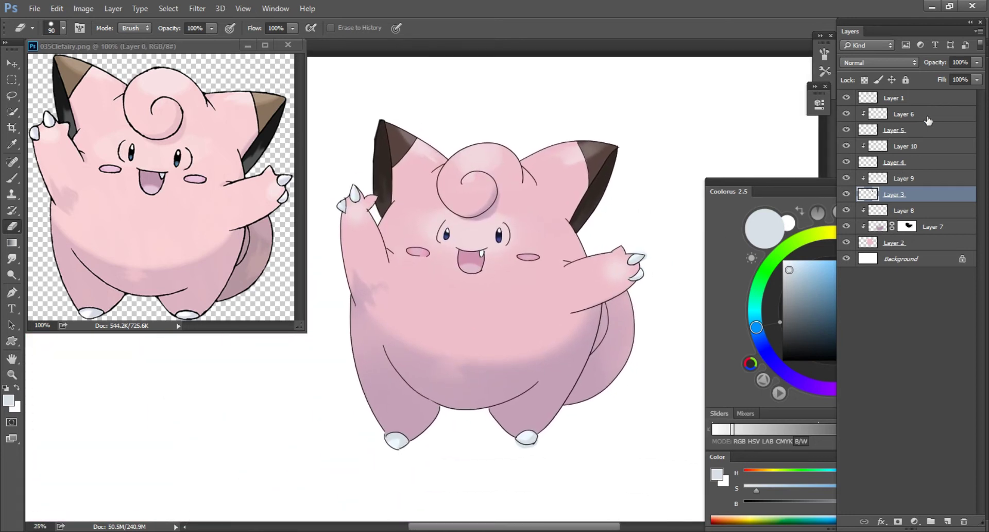
- Set the top layer to Color Dodge and mask it to Clefairy's silhouette
key("alt+period")
left_click(892, 63)
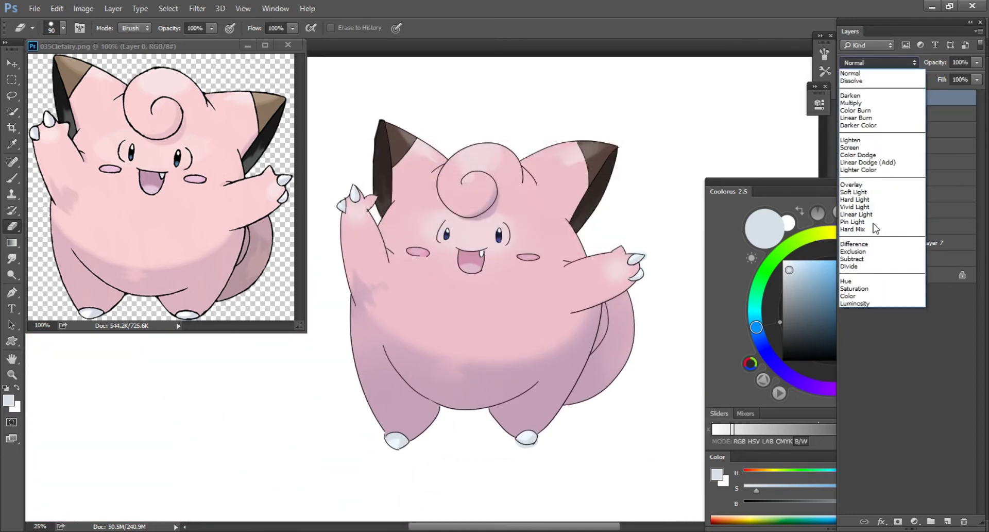
left_click(867, 155)
left_click(870, 260, "ctrl")
double_click(868, 212)
key("Escape")
key("e")
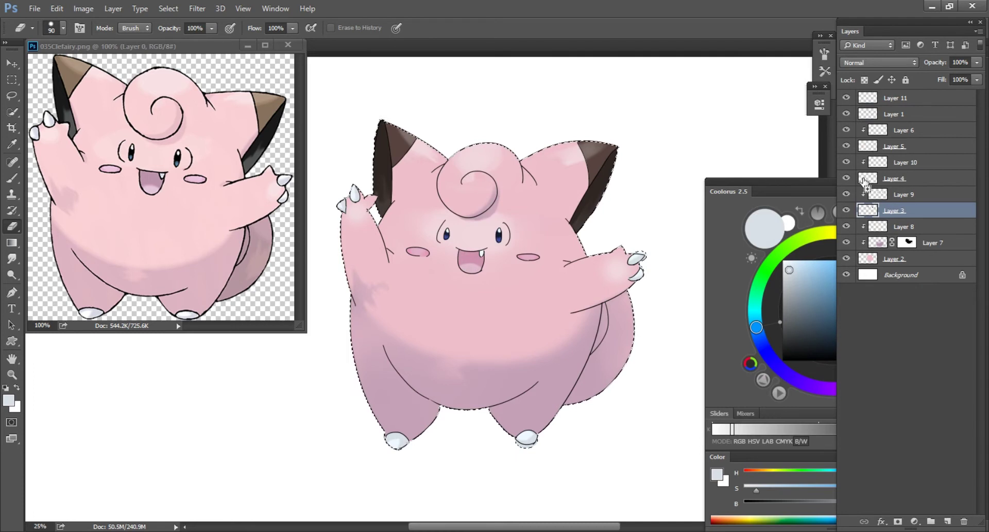
left_click(867, 98)
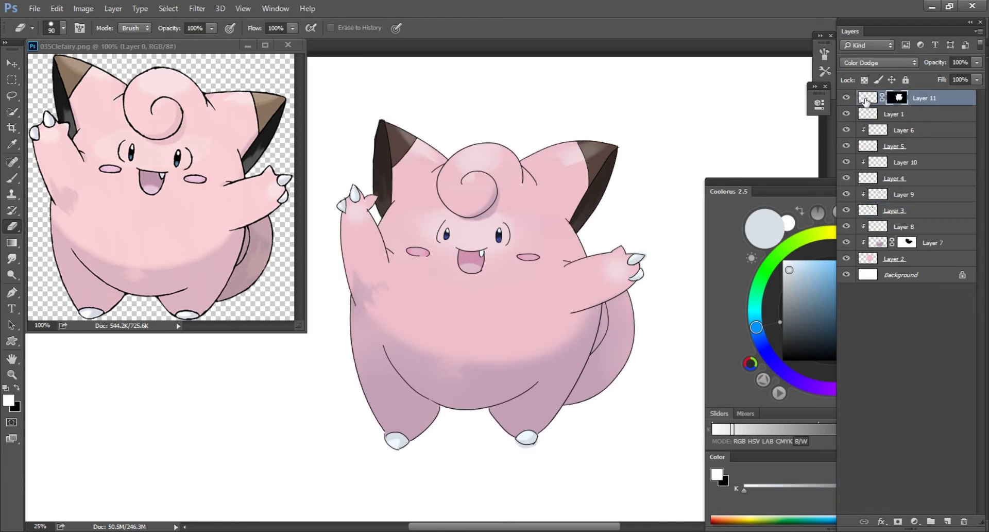
- Drag dark blue-grey gradients over the legs and dark warm brown ones over head and face
key("g")
left_click_drag(812, 328, 807, 347)
mouse_move(421, 462)
left_mouse_down()
mouse_move(580, 484)
mouse_move(674, 474)
left_mouse_up()
left_click_drag(324, 413, 442, 482)
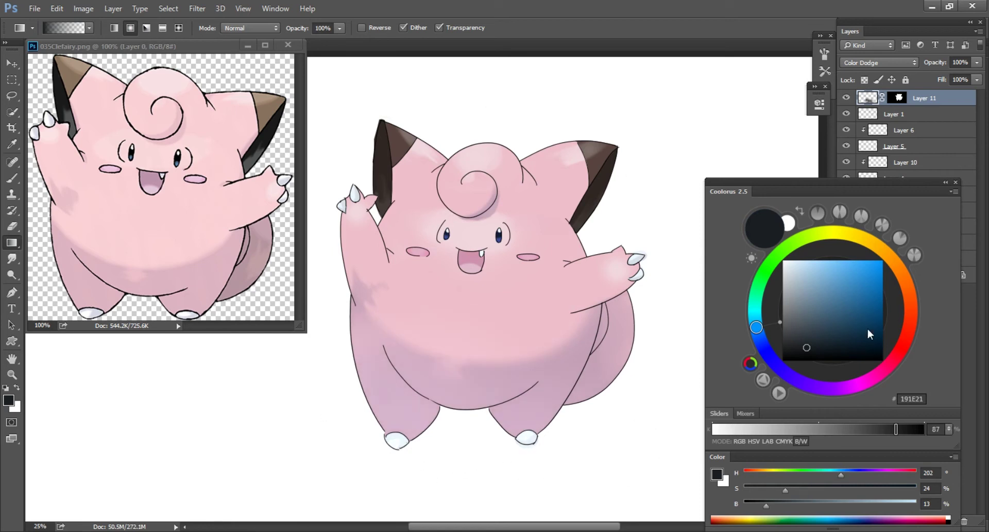
left_click(905, 282)
left_click_drag(484, 101, 518, 301)
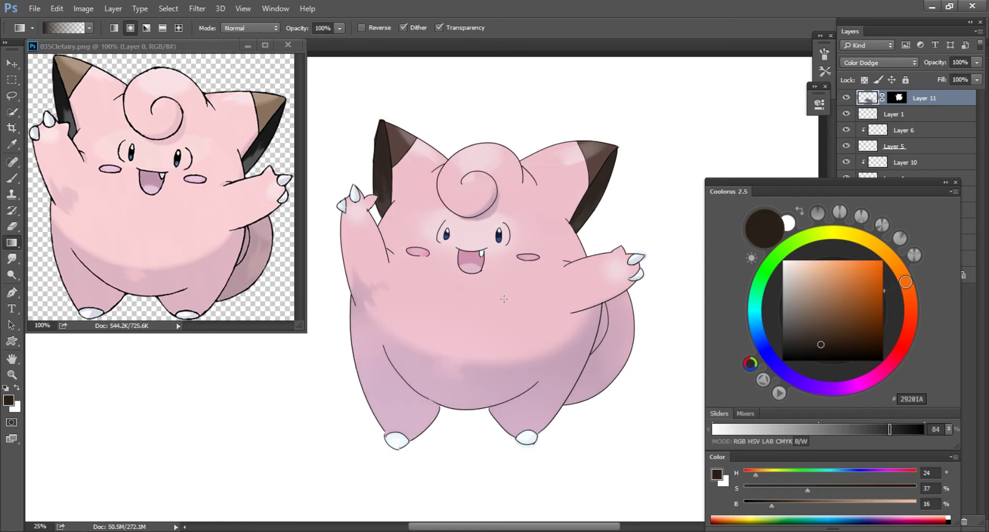
left_click_drag(463, 268, 351, 147)
- Add Layer 12 in Multiply mode and mask it to Clefairy's silhouette
key("ctrl+shift+alt+n")
left_click(879, 62)
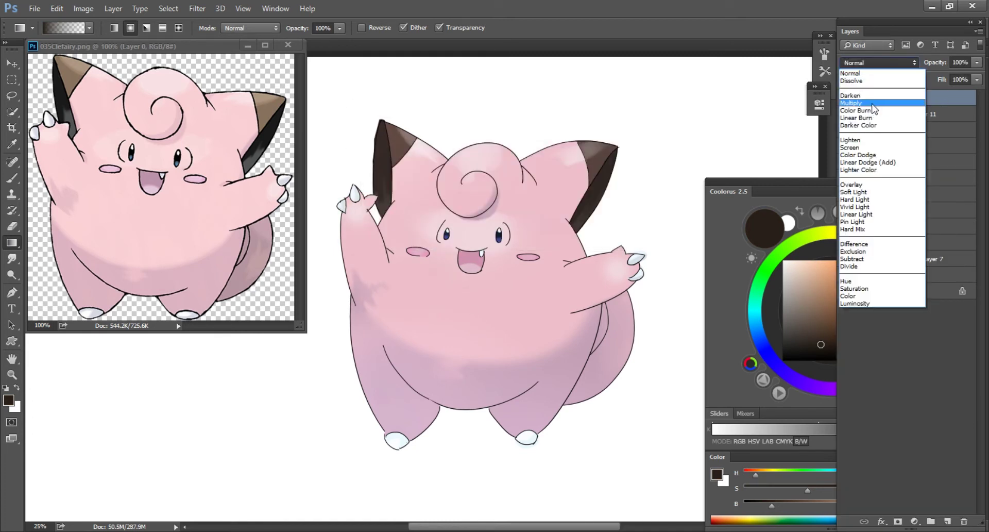
left_click(865, 91)
scroll(627, 434, "down", 1)
left_click_drag(627, 434, 447, 285)
key("ctrl+z")
left_click(868, 130, "ctrl")
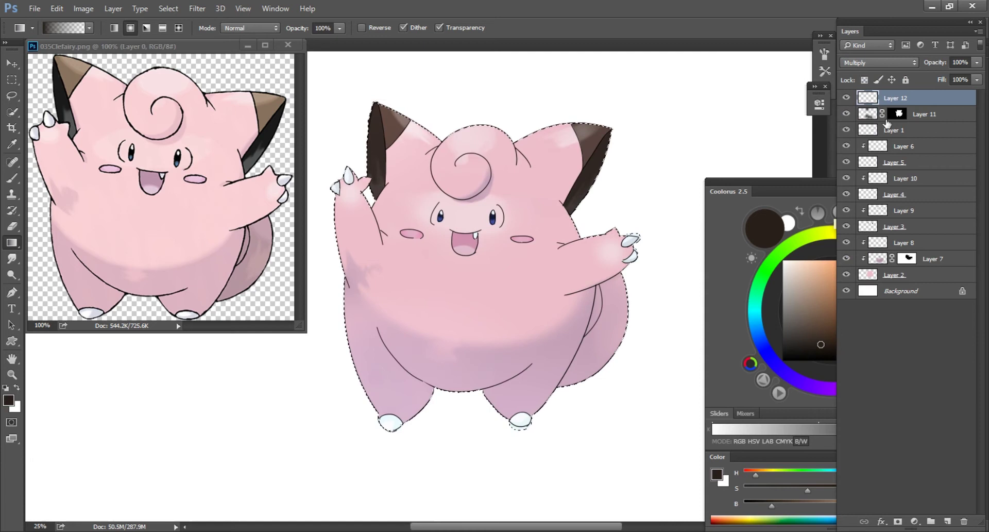
left_click(898, 521)
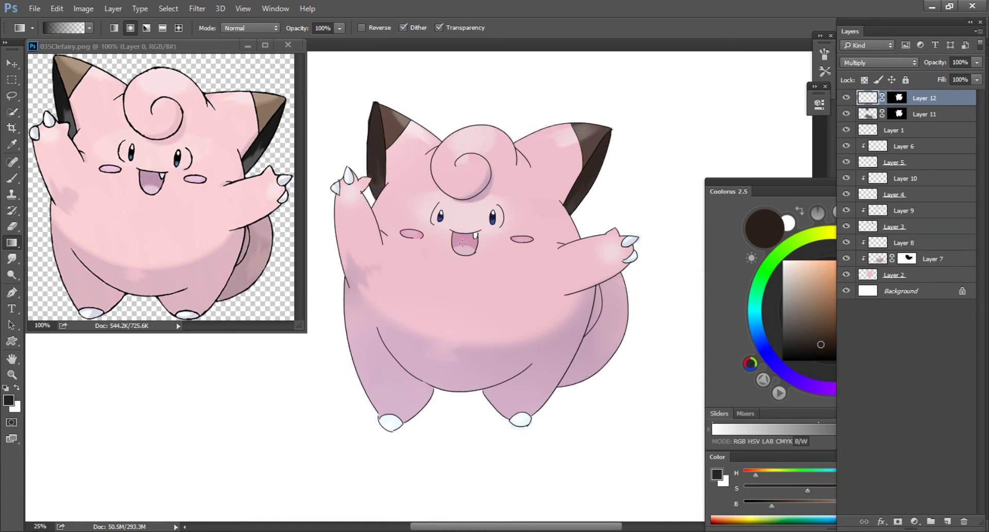
- Choose a pale teal and lay a gradient up from Clefairy's feet on Layer 12
left_click_drag(906, 305, 897, 355)
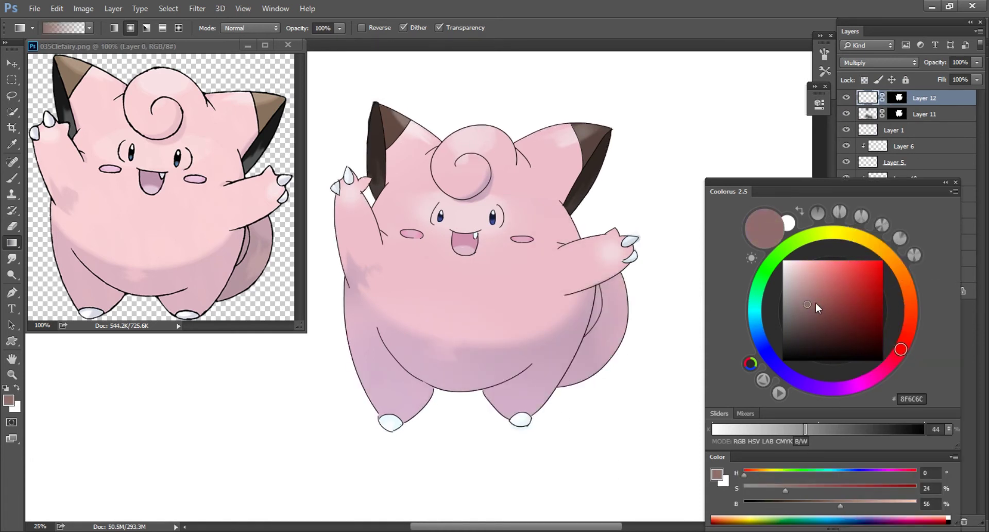
left_click_drag(816, 303, 813, 292)
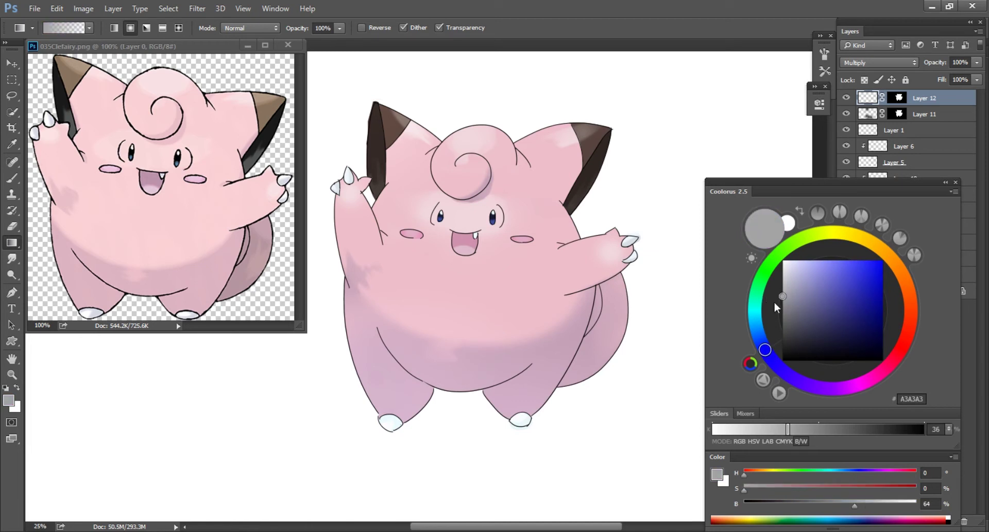
left_click(755, 298)
left_click(804, 279)
key("ctrl+minus")
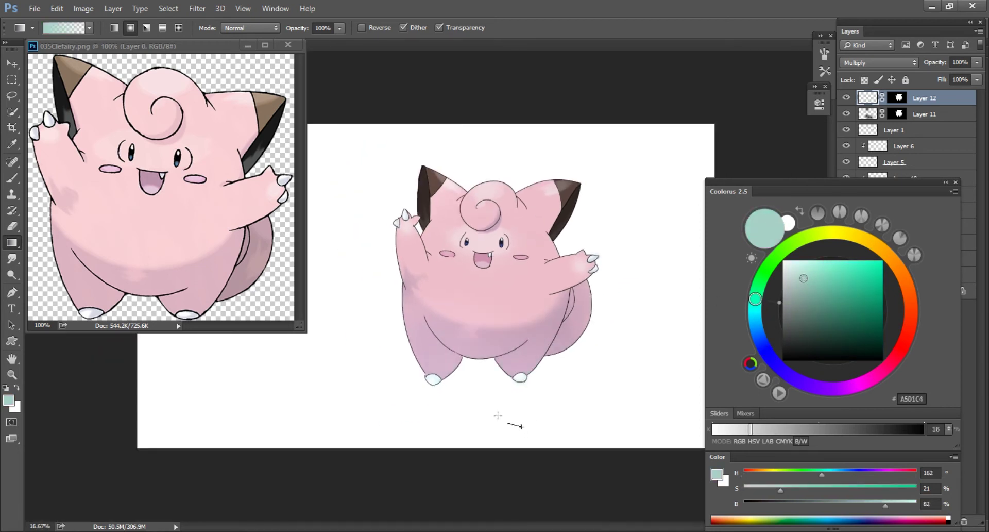
left_click_drag(365, 315, 469, 437)
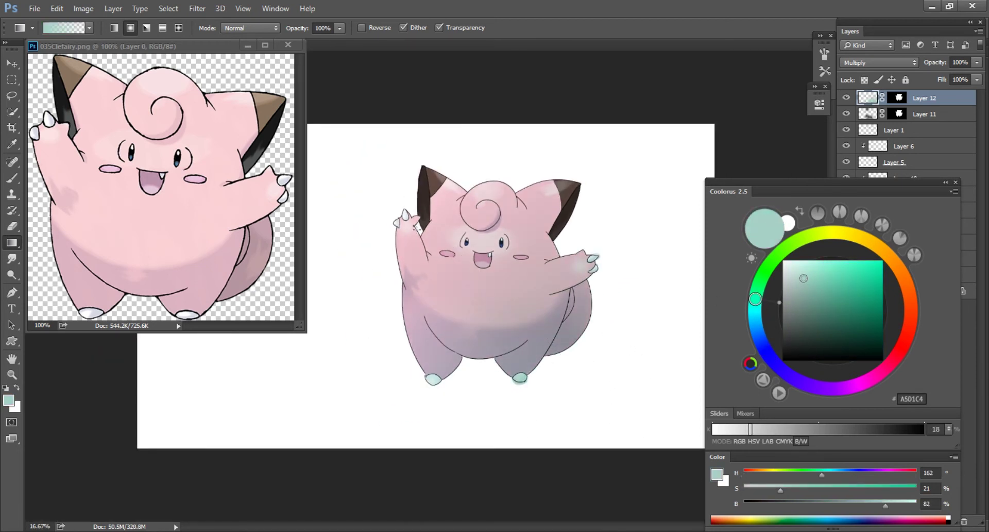
- Erase the teal tint from the face and belly, with Eraser strength at 30%
key("e")
key("bracketright")
key("bracketright")
key("bracketright")
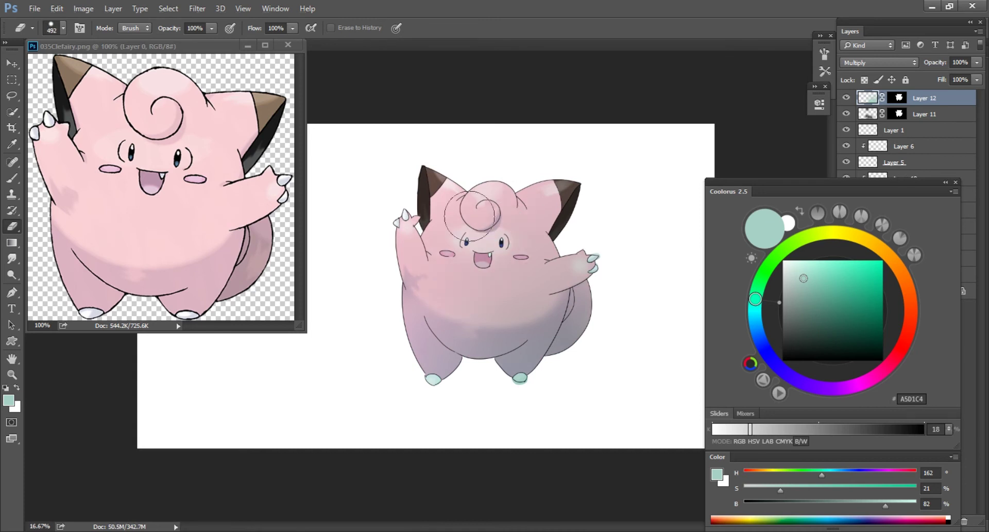
left_click(486, 219)
key("bracketleft")
key("bracketleft")
key("bracketleft")
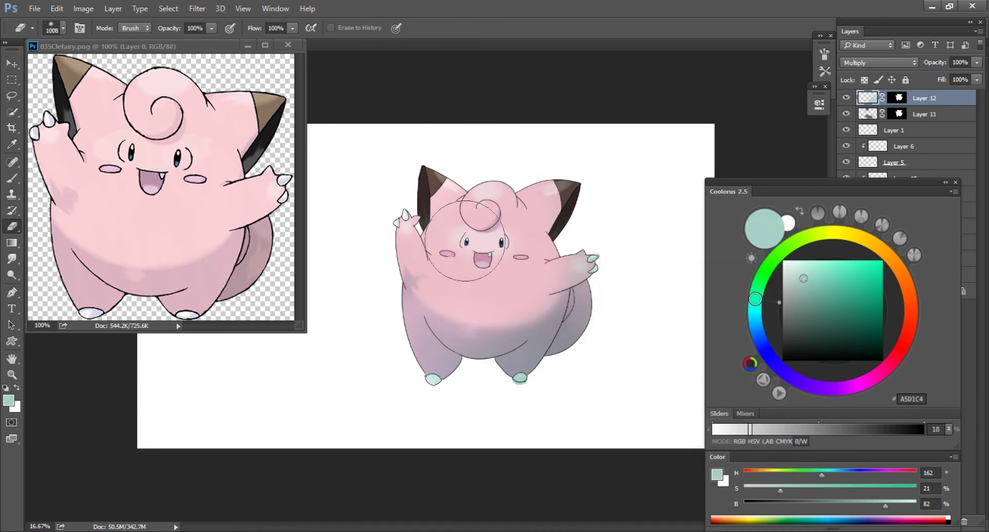
mouse_move(453, 261)
left_mouse_down()
mouse_move(495, 299)
mouse_move(555, 261)
mouse_move(520, 266)
left_mouse_up()
key("bracketleft")
key("bracketleft")
key("bracketleft")
key("r")
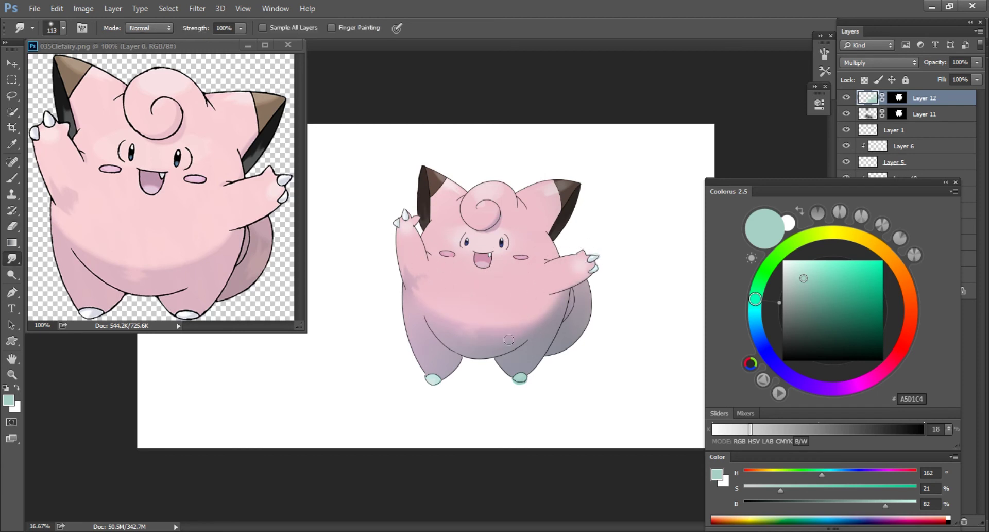
key("e")
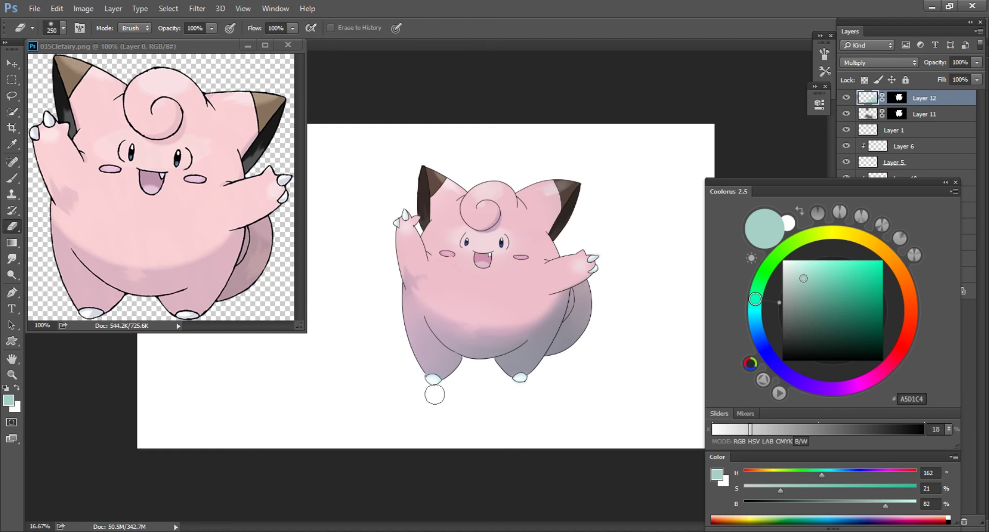
key("3")
left_click_drag(525, 391, 540, 398)
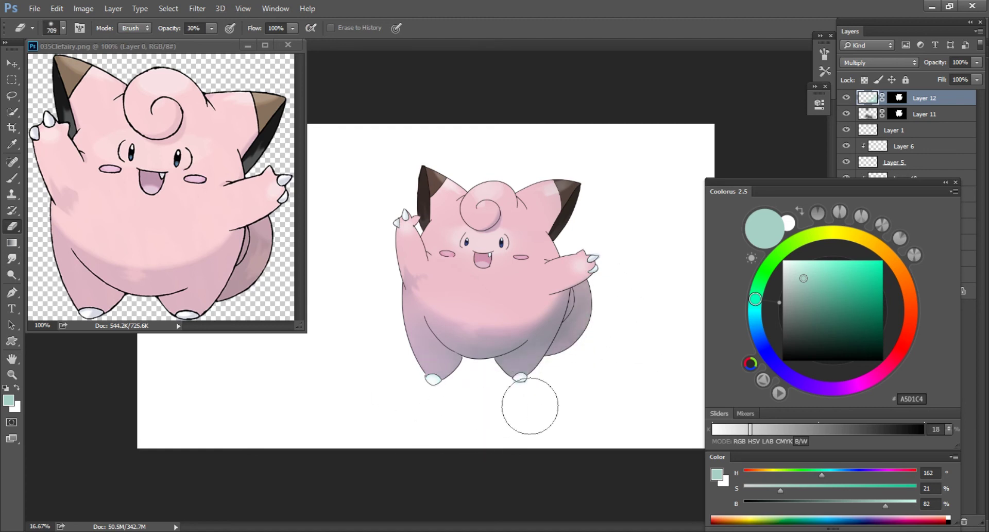
- Lower the teal layer's opacity to 70% and preview the artwork
left_click(849, 100)
left_click_drag(977, 62, 959, 77)
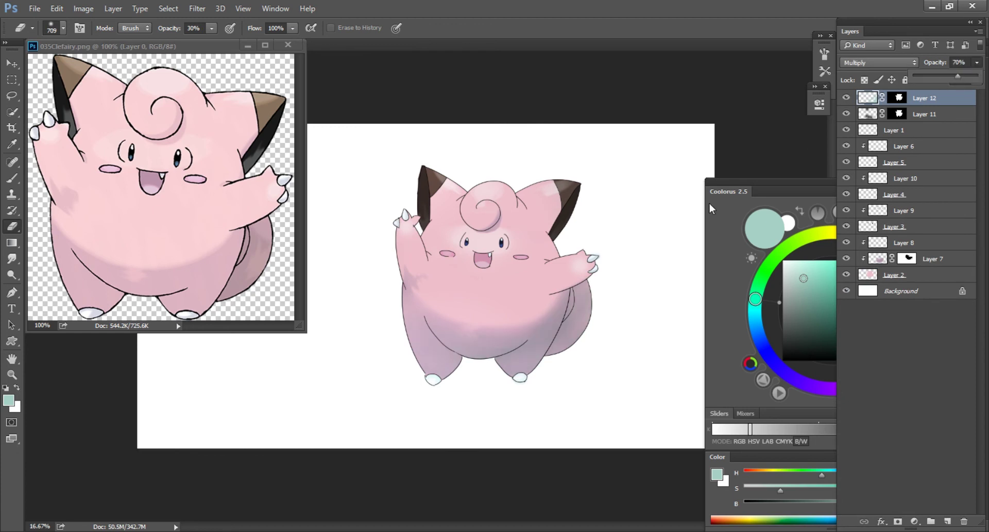
key("f")
key("ctrl+plus")
- Show Clefairy full-screen on white, zoomed in and centred on screen
key("f")
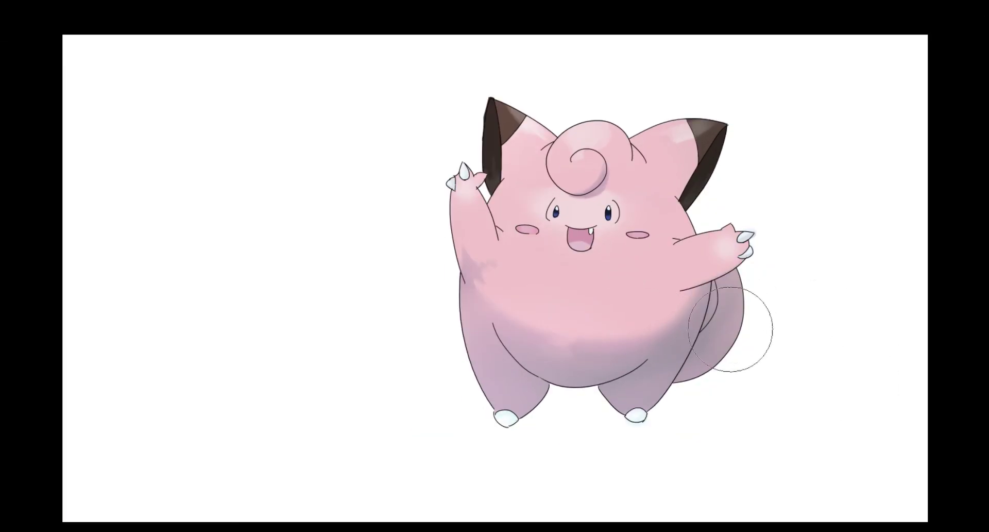
key("ctrl+plus")
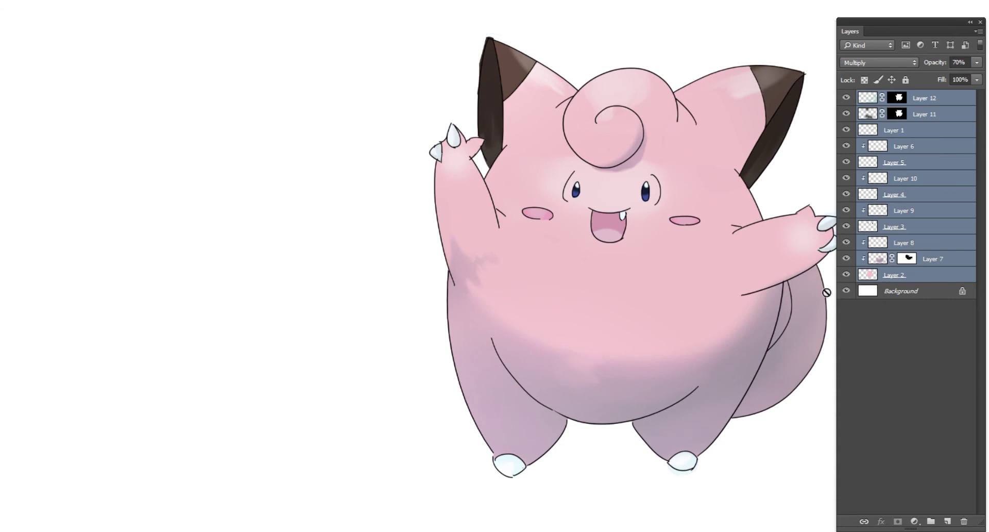
left_click_drag(865, 441, 745, 493)
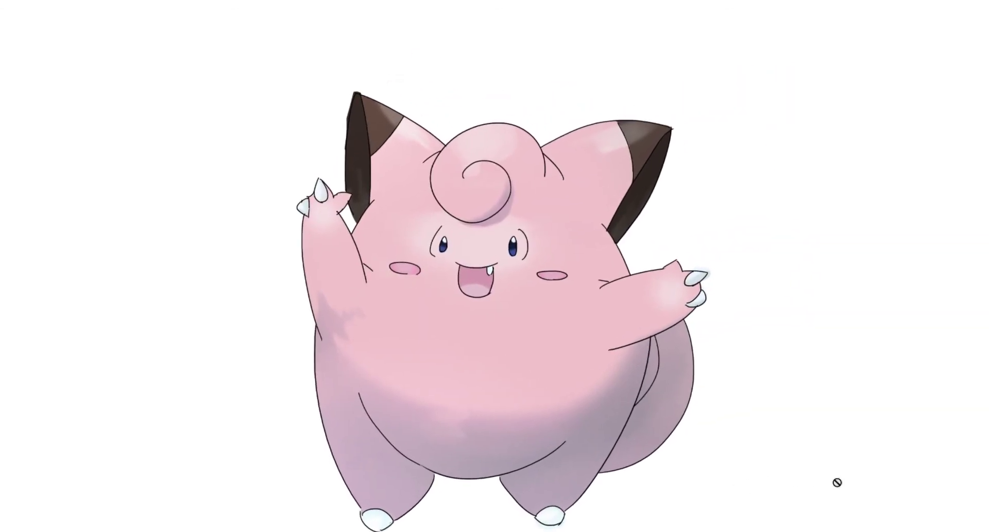